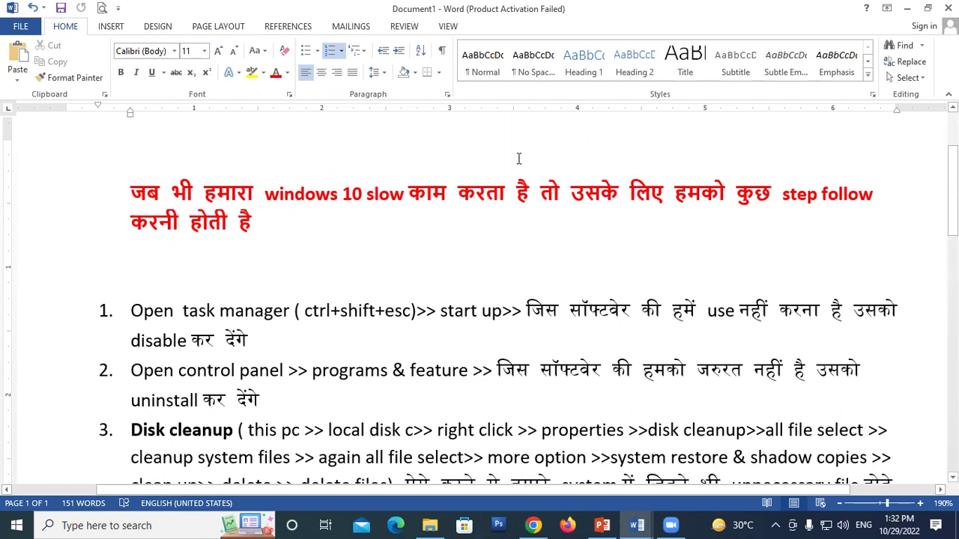
Step: Read the first tip in the document about opening Task Manager and disabling unneeded startup software
scroll(193, 202, "down", 3)
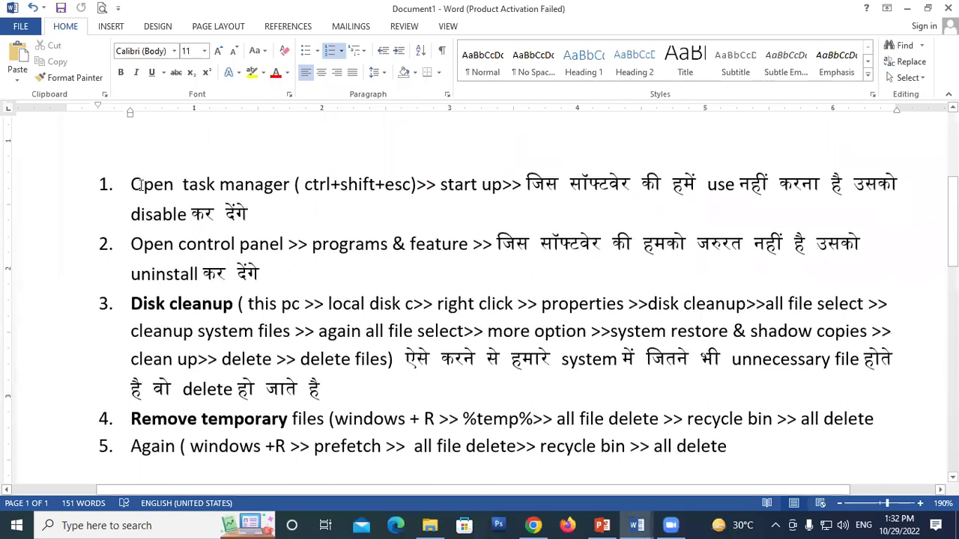
left_click_drag(131, 184, 290, 185)
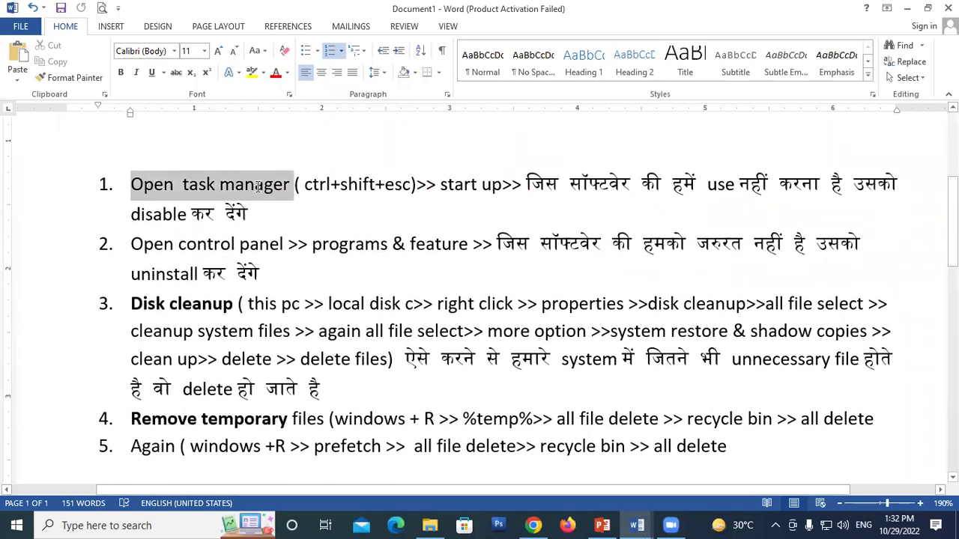
left_click(283, 218)
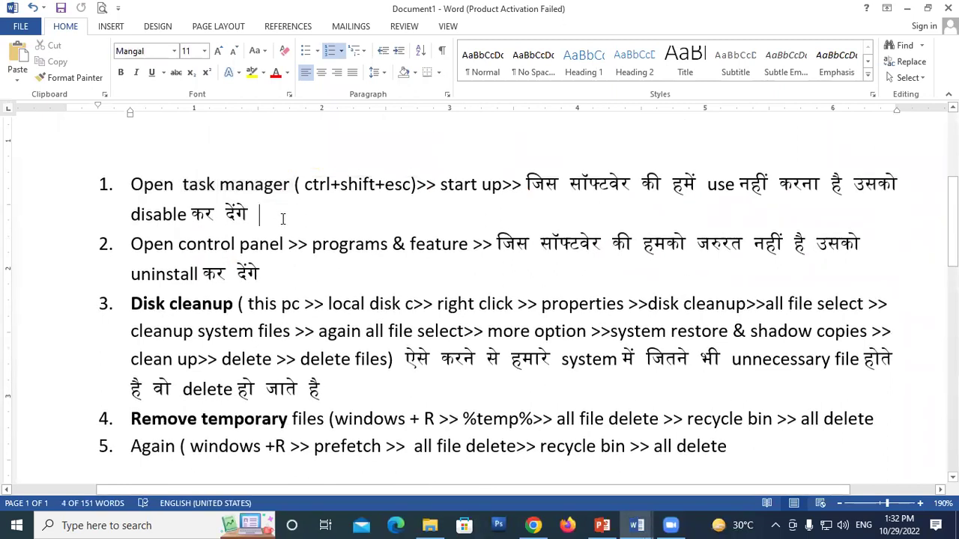
left_click(311, 184)
left_click_drag(305, 184, 391, 187)
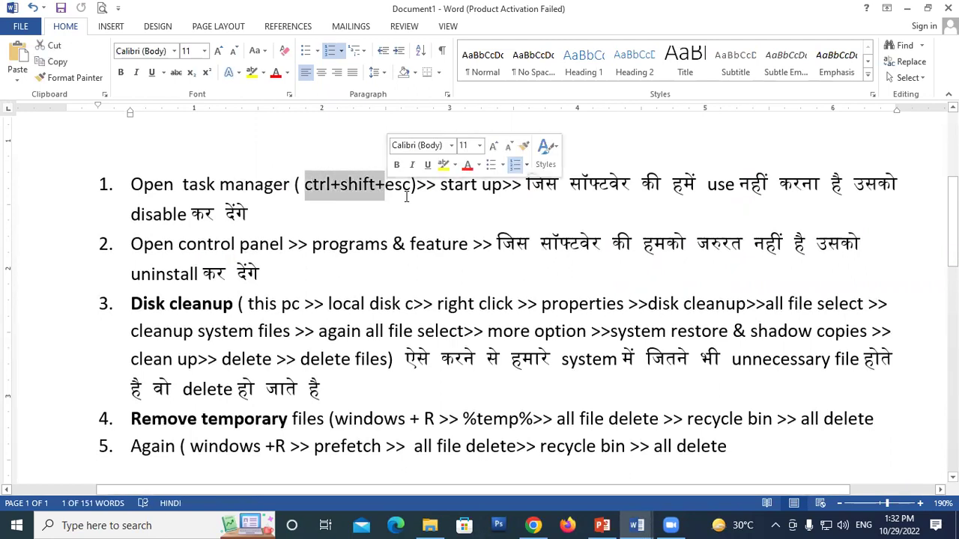
left_click(417, 185)
left_click_drag(449, 191, 453, 191)
left_click(546, 185)
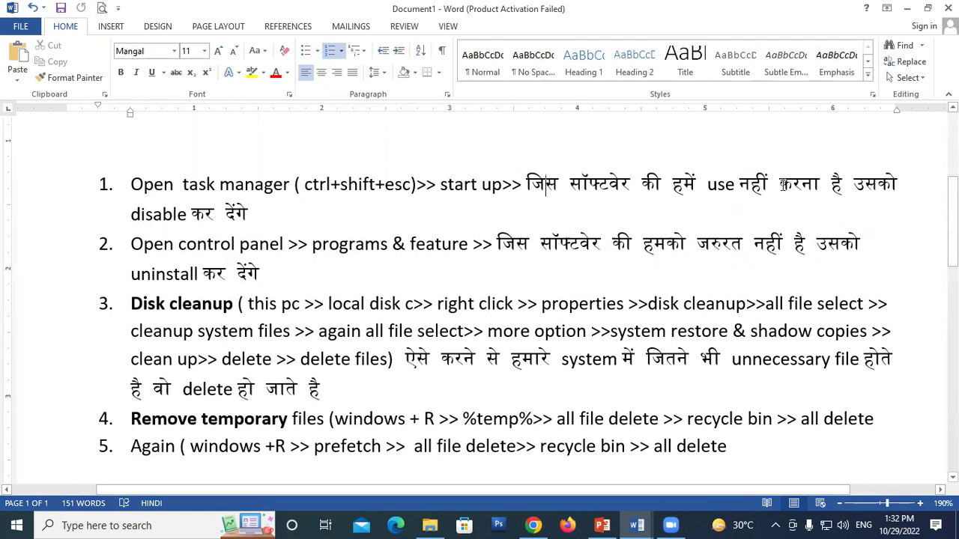
left_click_drag(131, 215, 244, 216)
left_click(245, 216)
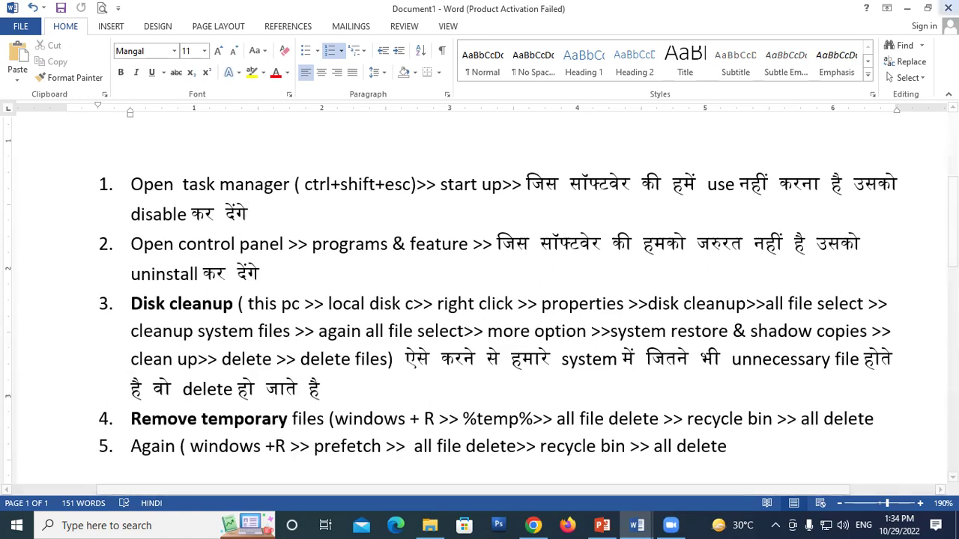
right_click(18, 524)
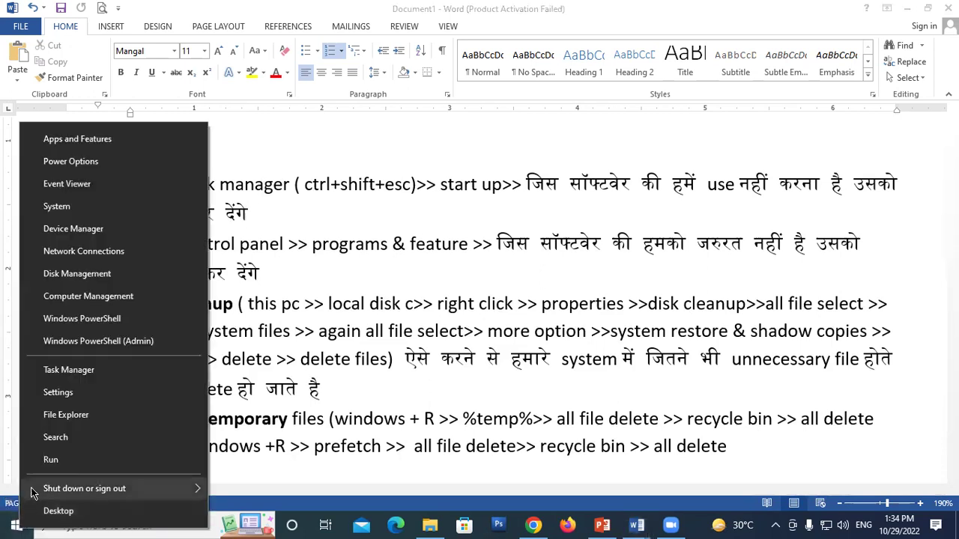
left_click(74, 378)
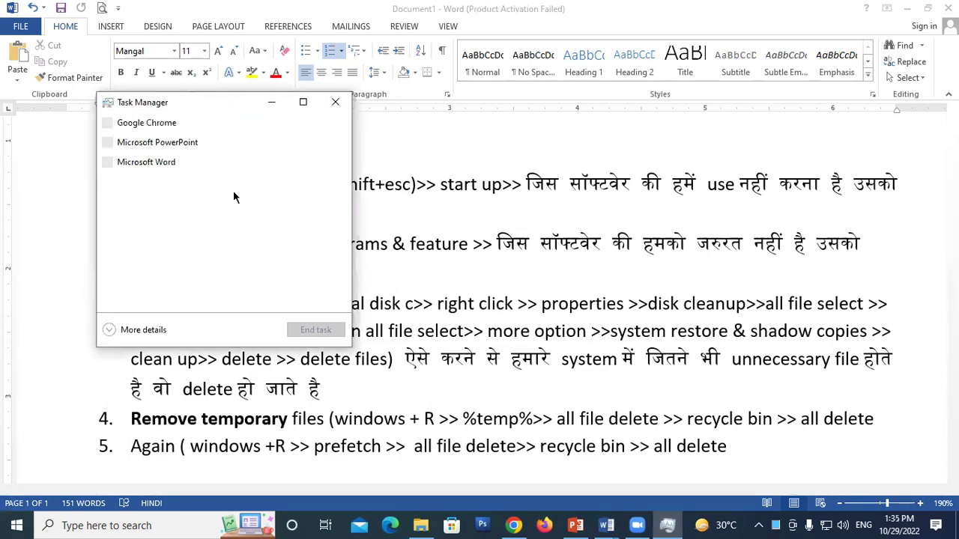
left_click(335, 102)
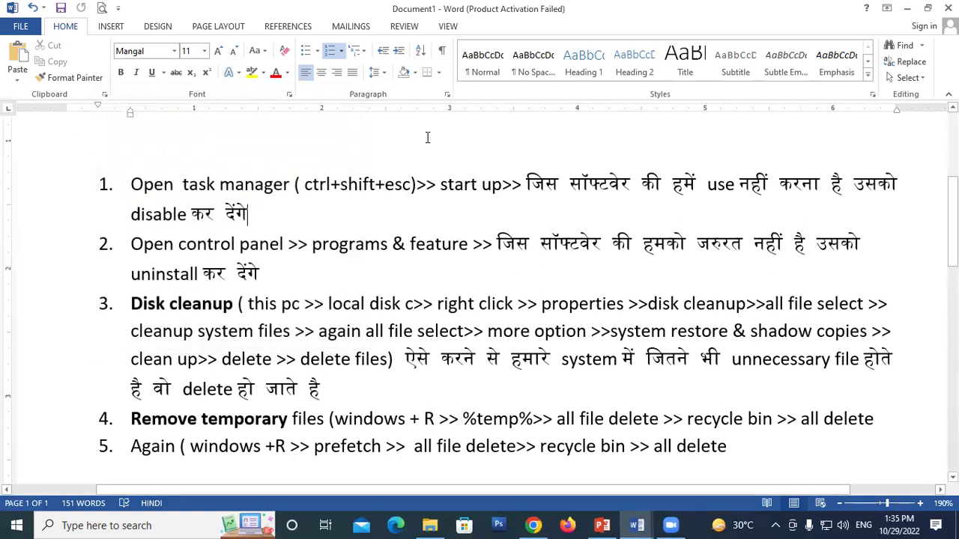
Step: Open Task Manager in its detailed view and show the CPU performance graph
key("ctrl+shift+Escape")
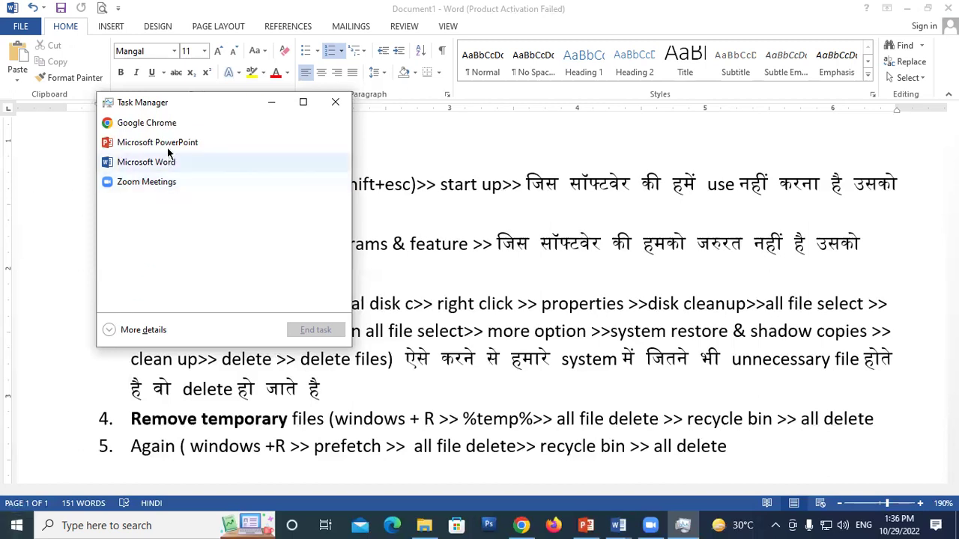
left_click_drag(163, 103, 124, 47)
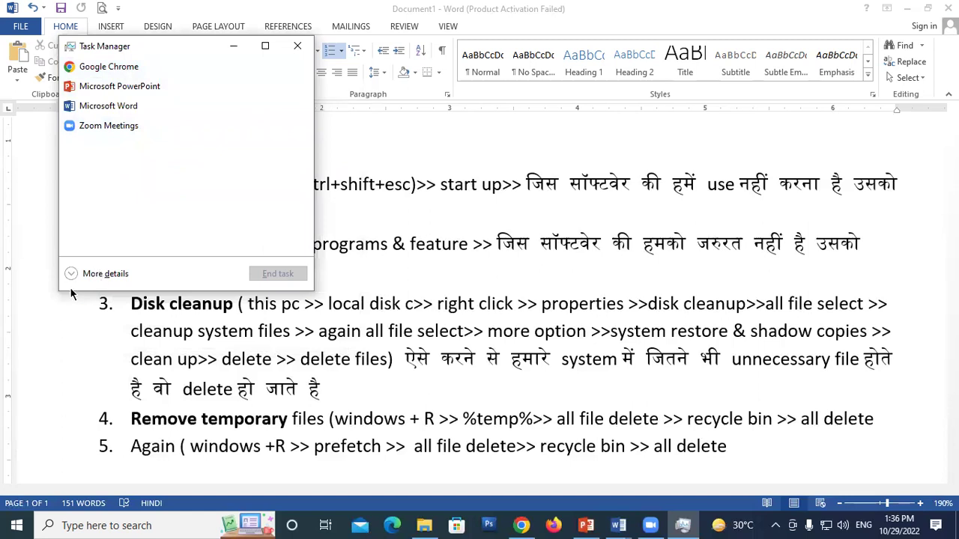
left_click(99, 274)
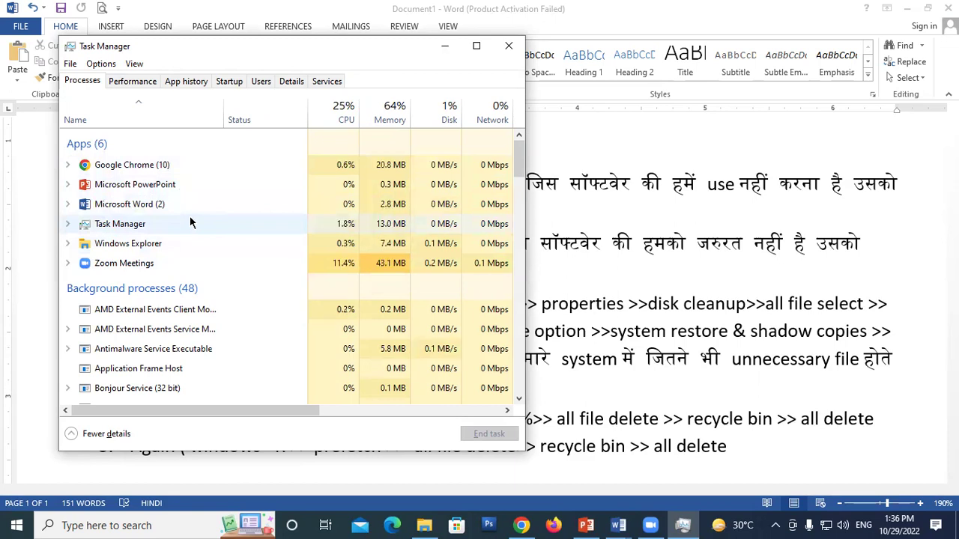
left_click(128, 85)
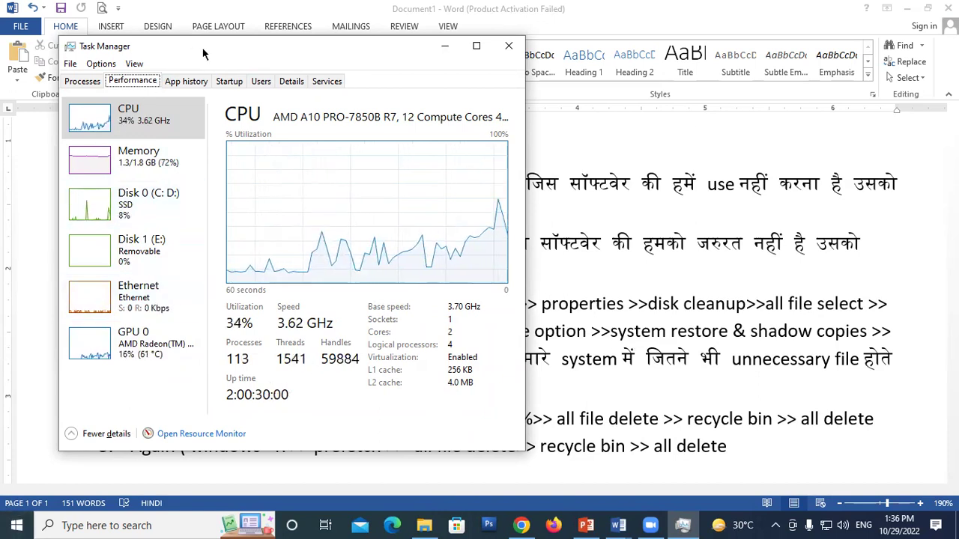
mouse_move(203, 48)
left_mouse_down()
mouse_move(202, 18)
mouse_move(219, 18)
mouse_move(217, 38)
left_mouse_up()
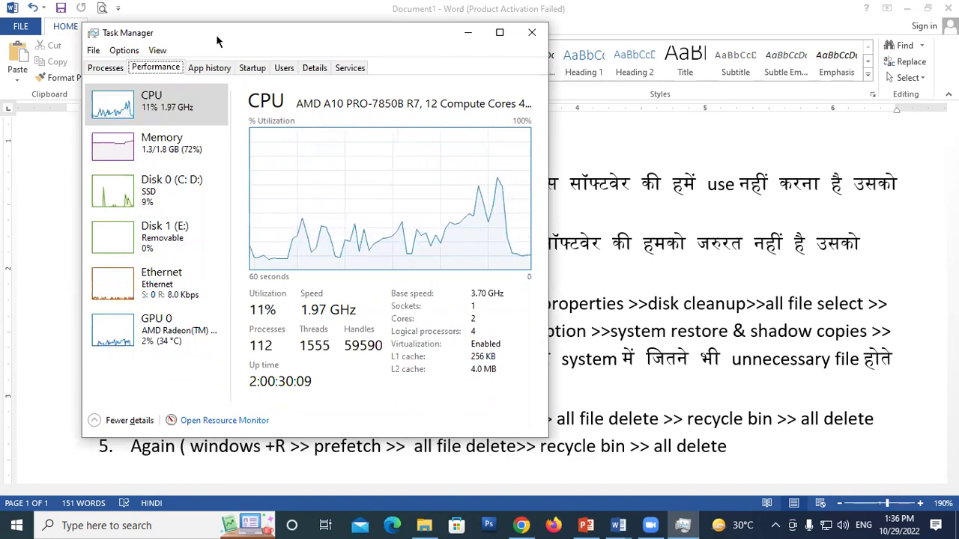
Step: Disable both Skype entries among the startup programs and close Task Manager
left_click(247, 67)
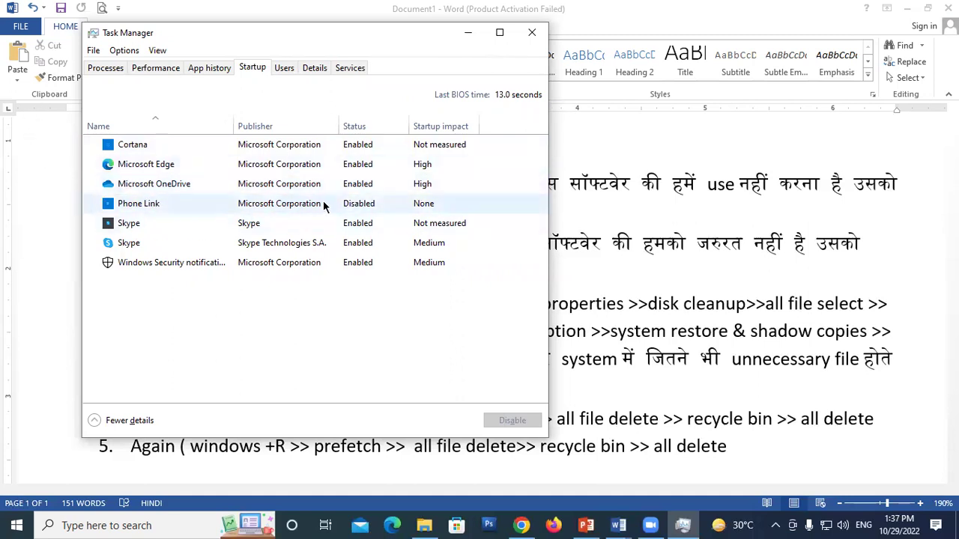
left_click(362, 211)
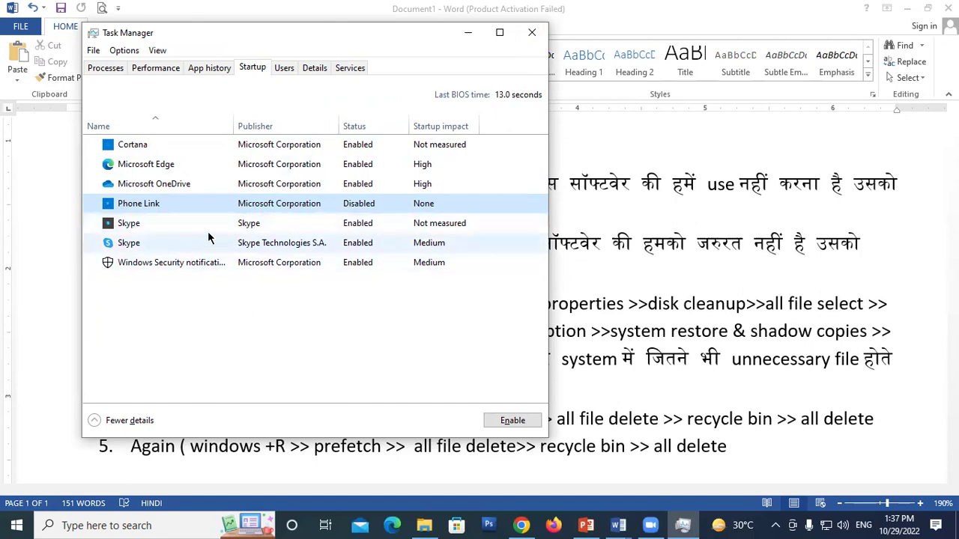
left_click(351, 223)
right_click(350, 229)
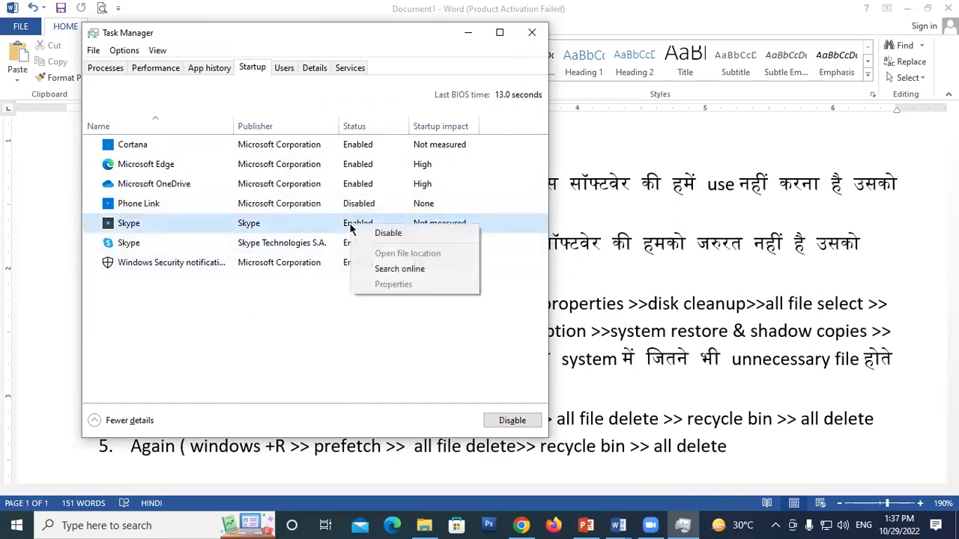
left_click(374, 233)
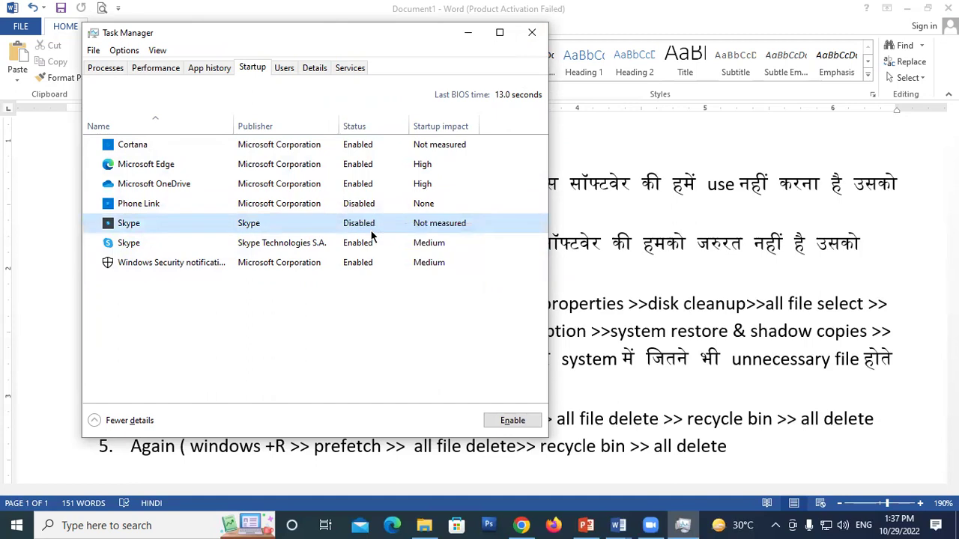
left_click(358, 247)
right_click(358, 248)
left_click(392, 253)
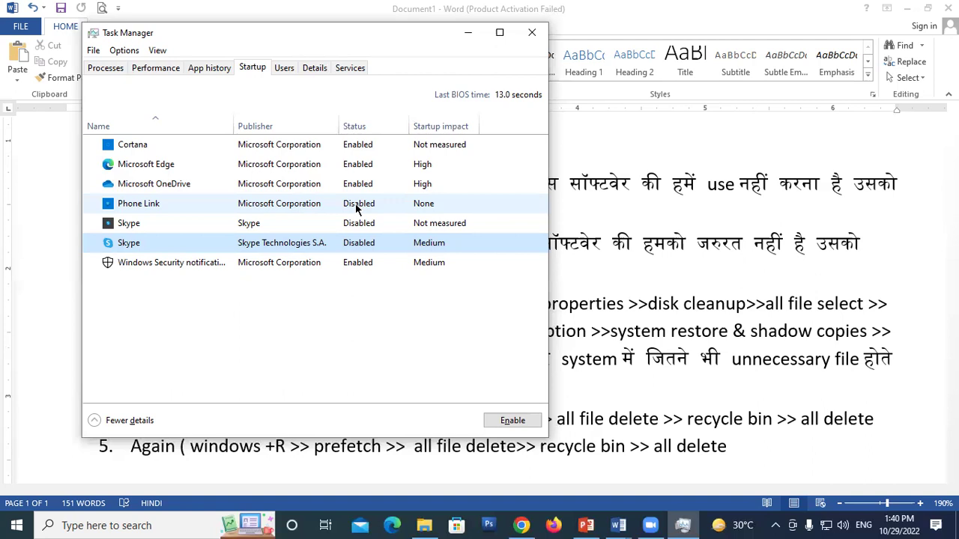
left_click(522, 27)
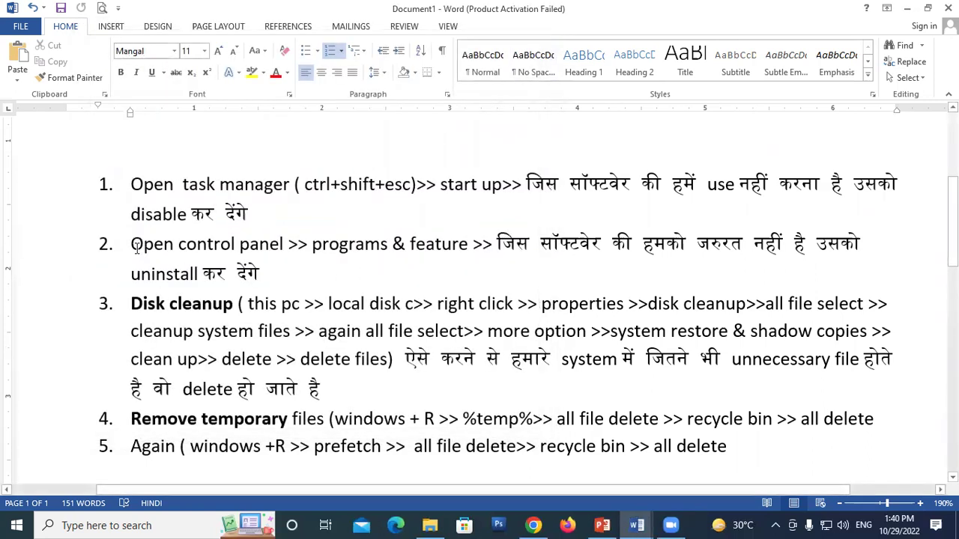
Step: Read the second tip in the document about uninstalling unneeded software through Control Panel's programs and features
left_click_drag(136, 249, 268, 249)
left_click(271, 274)
left_click_drag(312, 247, 450, 250)
left_click(410, 261)
left_click(512, 267)
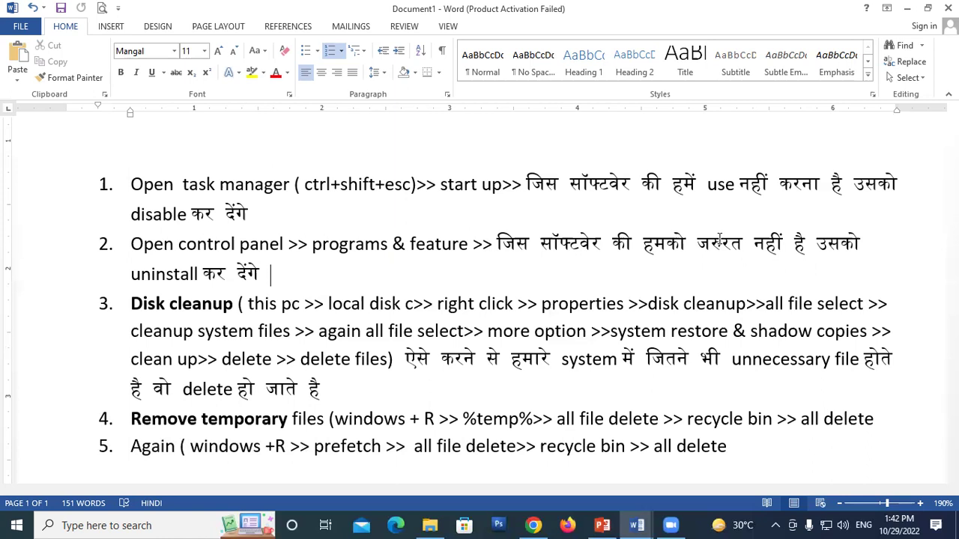
Step: Minimize the Word and PowerPoint windows to reach the desktop and refresh it
left_click(909, 8)
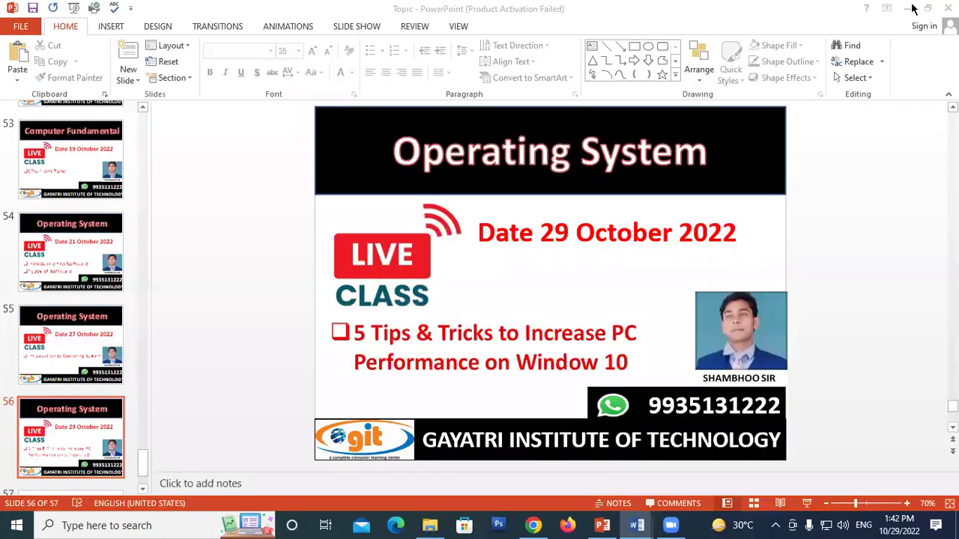
left_click(900, 14)
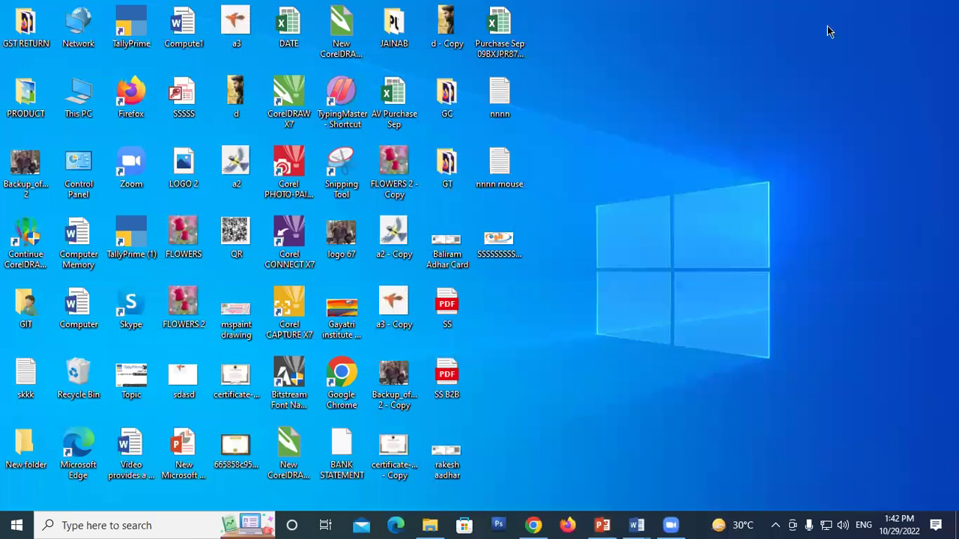
right_click(800, 34)
left_click(831, 75)
Step: Open Control Panel from its desktop shortcut and close it again
double_click(79, 169)
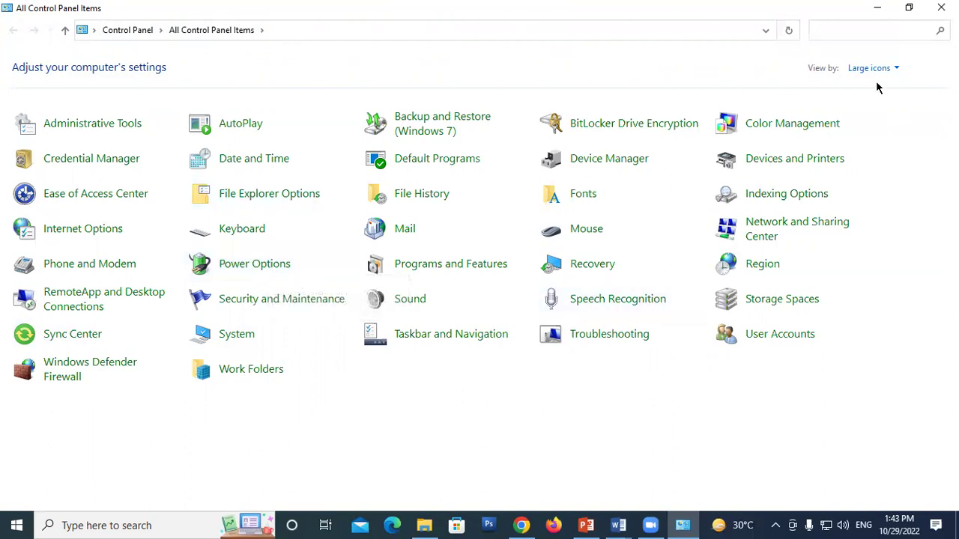
left_click(941, 8)
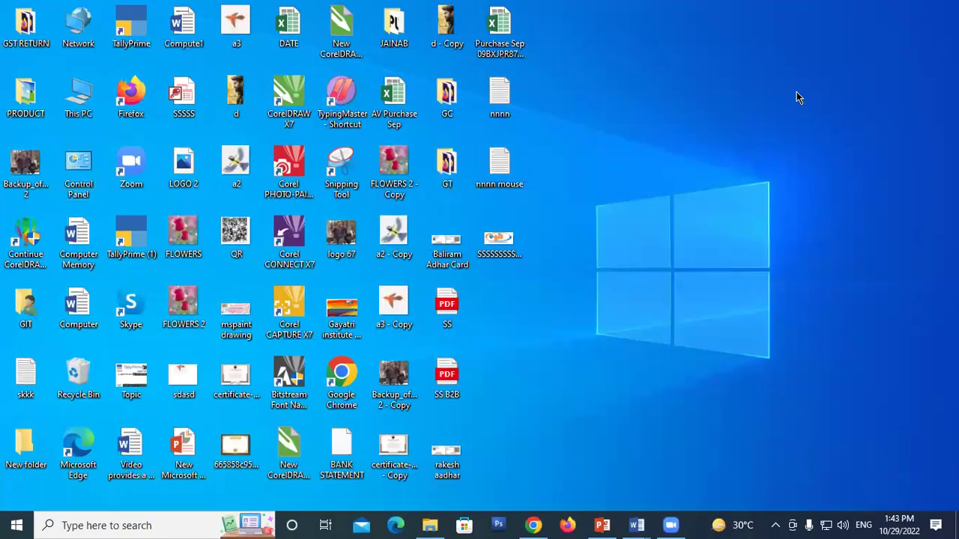
Step: Open Control Panel with the Run command CONTROL and go to Programs and Features
key("super+r")
type("con")
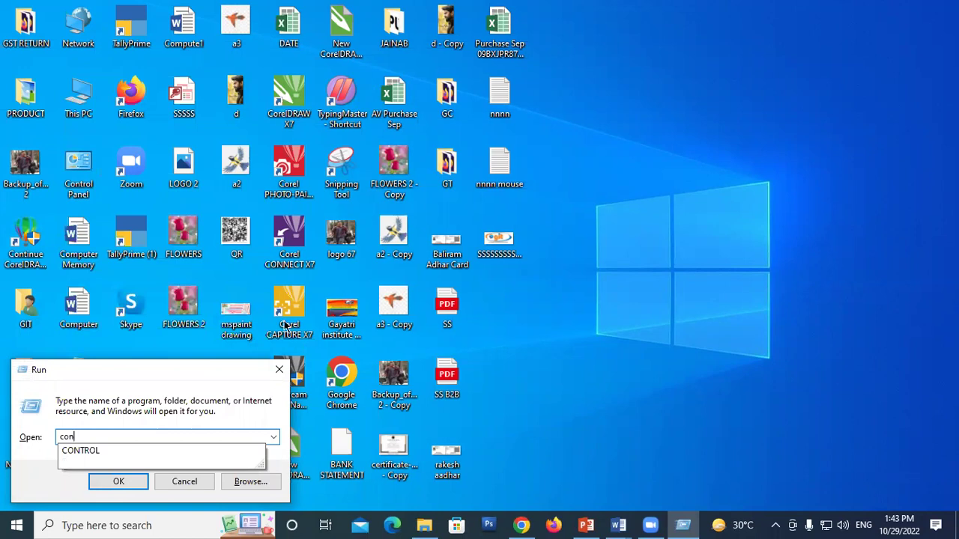
left_click(91, 456)
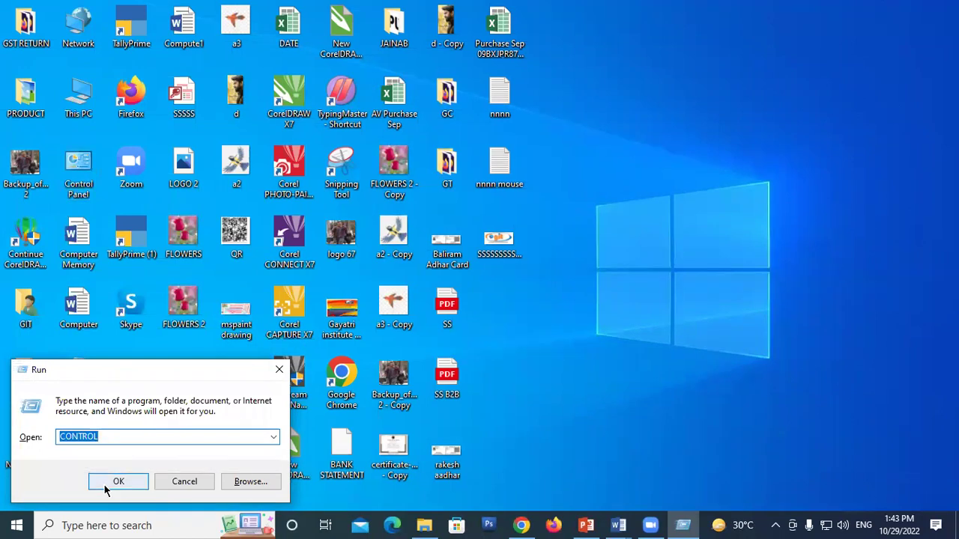
left_click(106, 483)
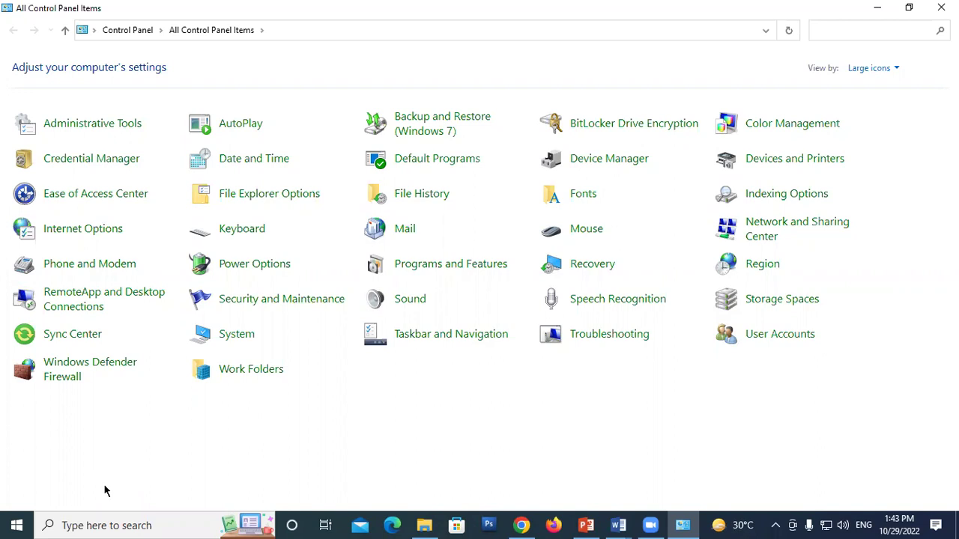
left_click(441, 272)
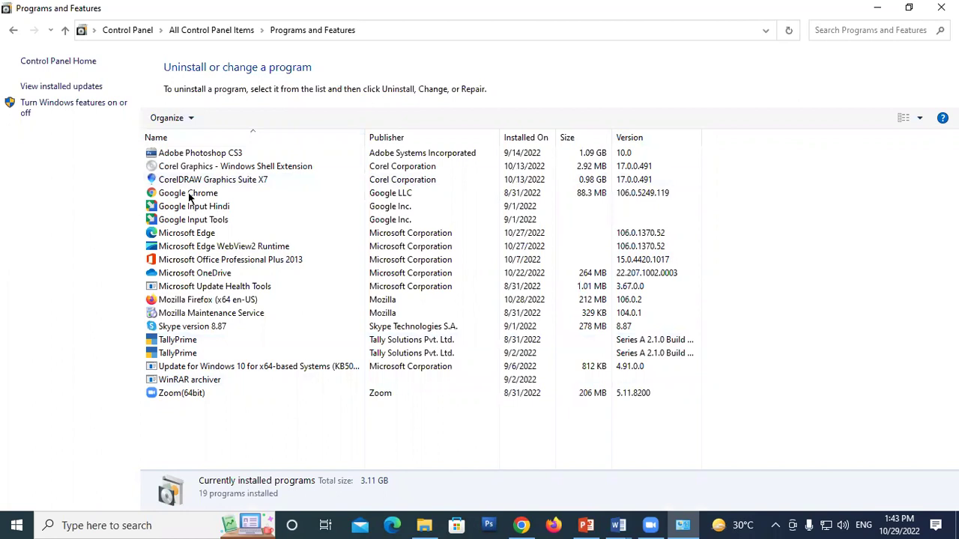
Step: Launch the uninstaller for CorelDRAW Graphics Suite X7 and proceed with the Remove option
left_click(212, 179)
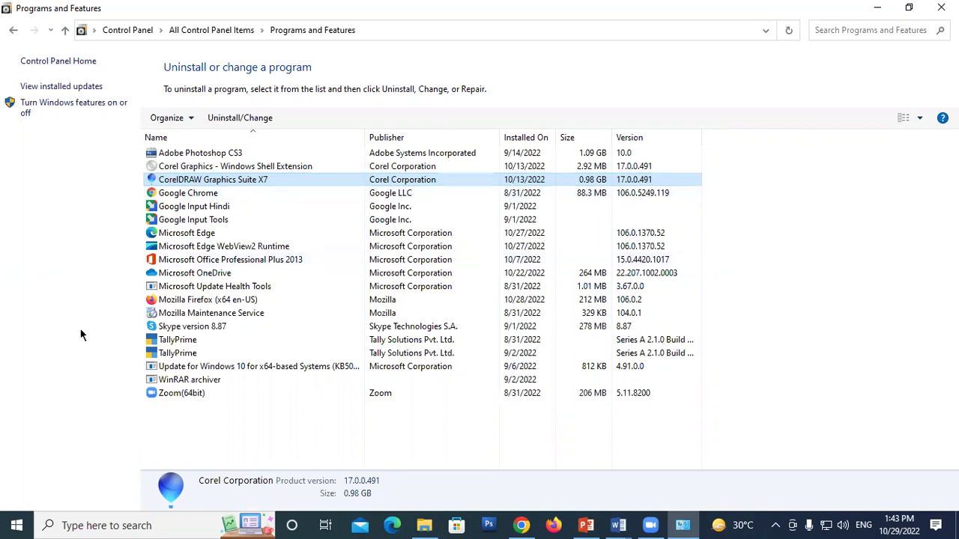
left_click(224, 328)
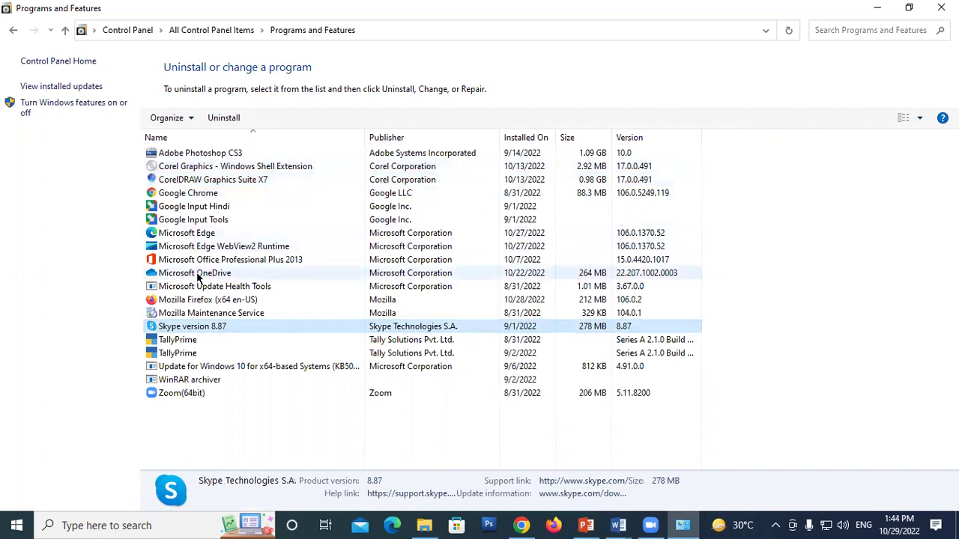
left_click(222, 181)
right_click(223, 183)
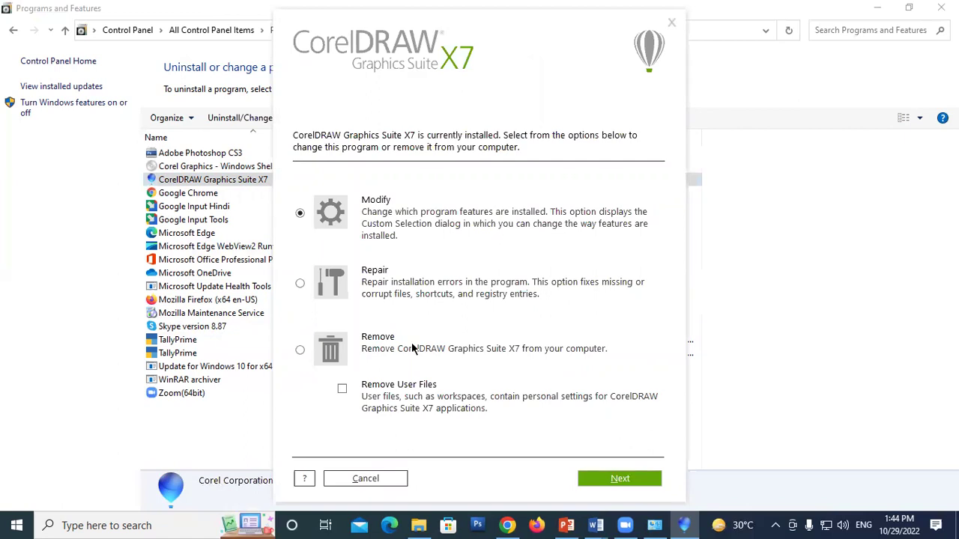
left_click(300, 350)
left_click(605, 480)
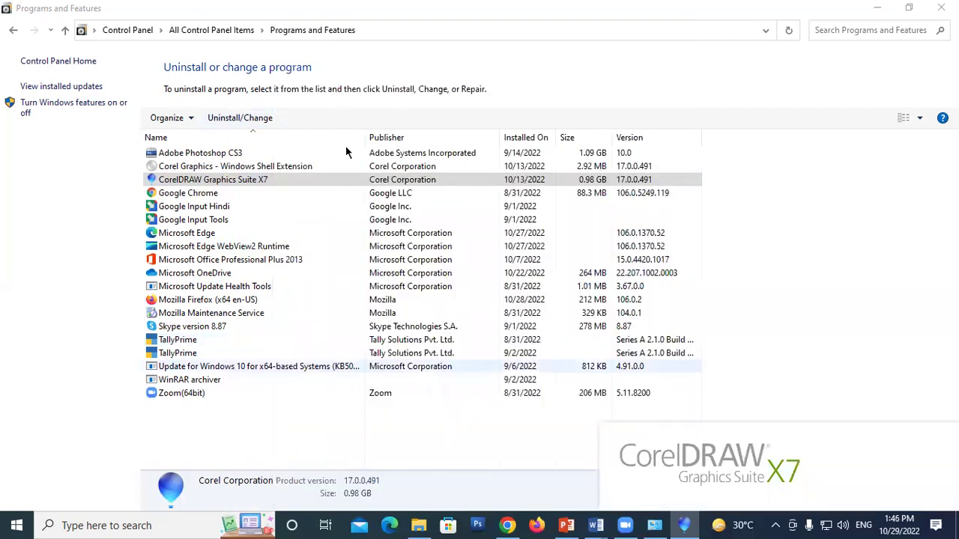
Step: Try to uninstall Skype version 8.87 from the installed programs list and dismiss the resulting message
left_click(197, 326)
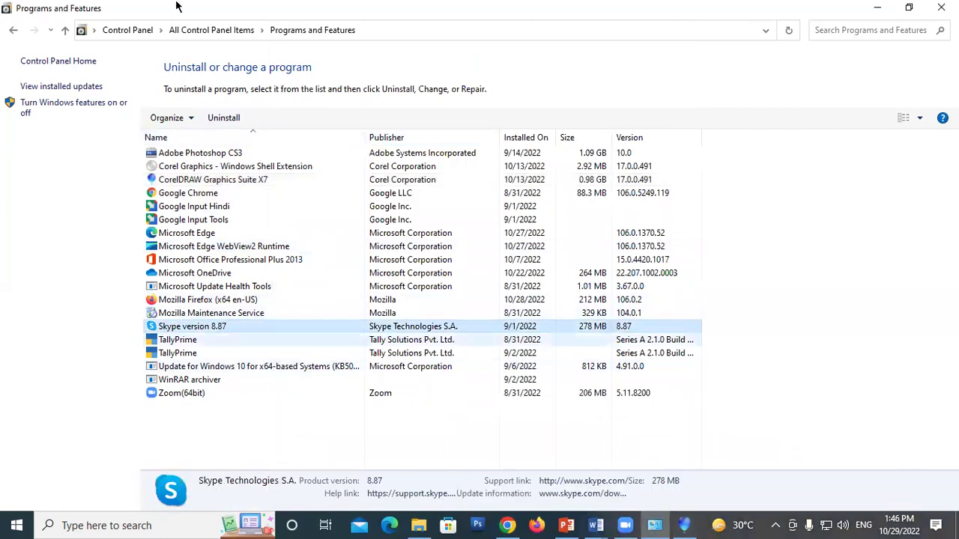
right_click(243, 323)
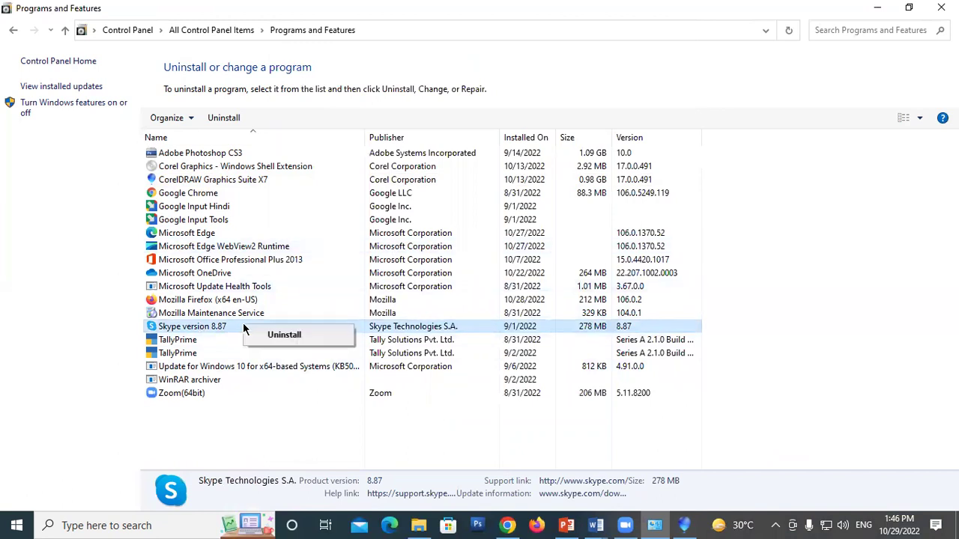
left_click(285, 336)
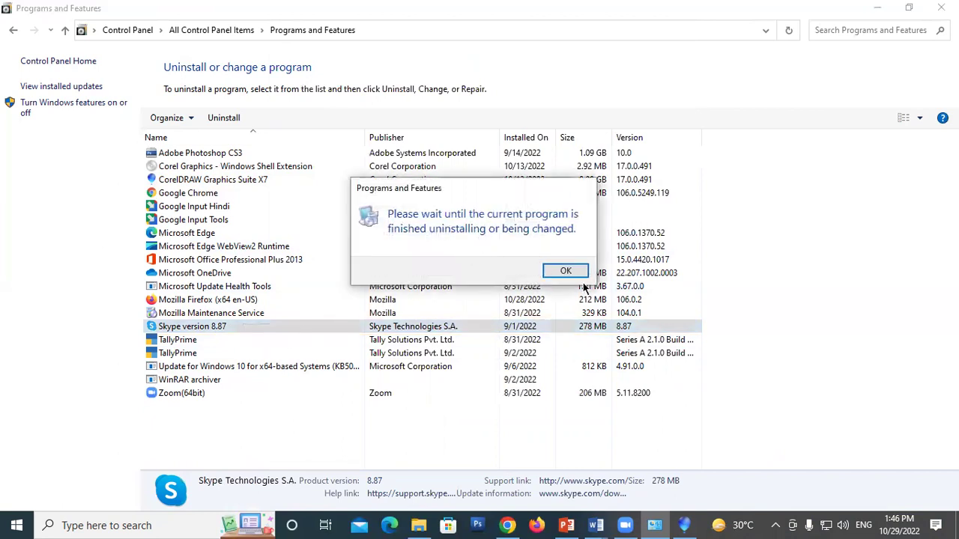
left_click(556, 272)
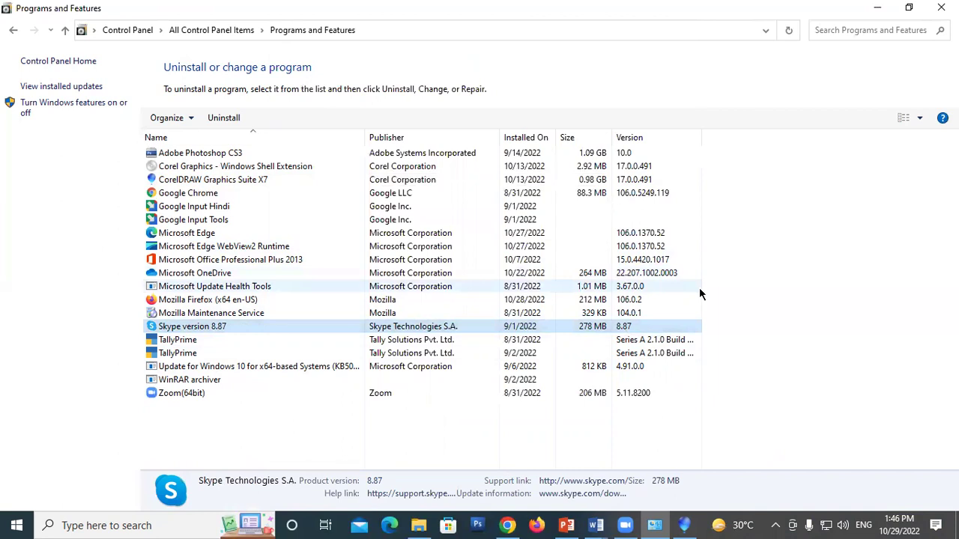
Step: Check the CorelDRAW uninstaller's progress and switch to the Word document to look at the Disk cleanup tip until removal finishes
left_click(684, 525)
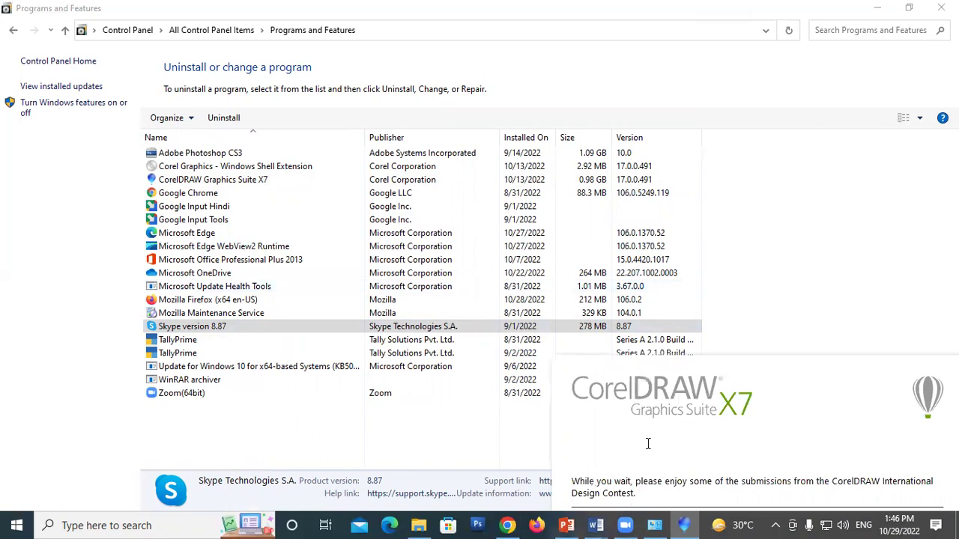
left_click_drag(131, 184, 153, 185)
left_click_drag(133, 243, 221, 246)
scroll(162, 257, "down", 1)
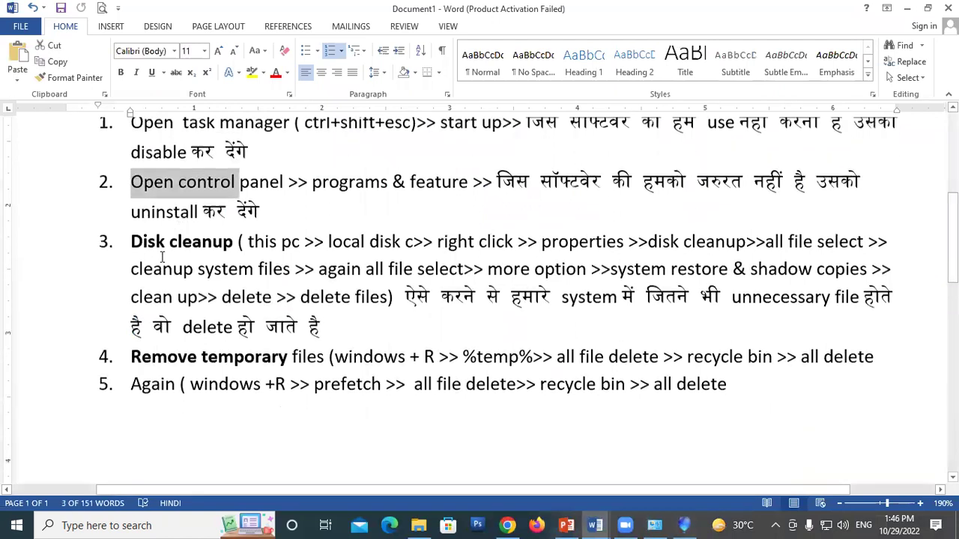
left_click(131, 241)
left_click_drag(129, 239, 214, 249)
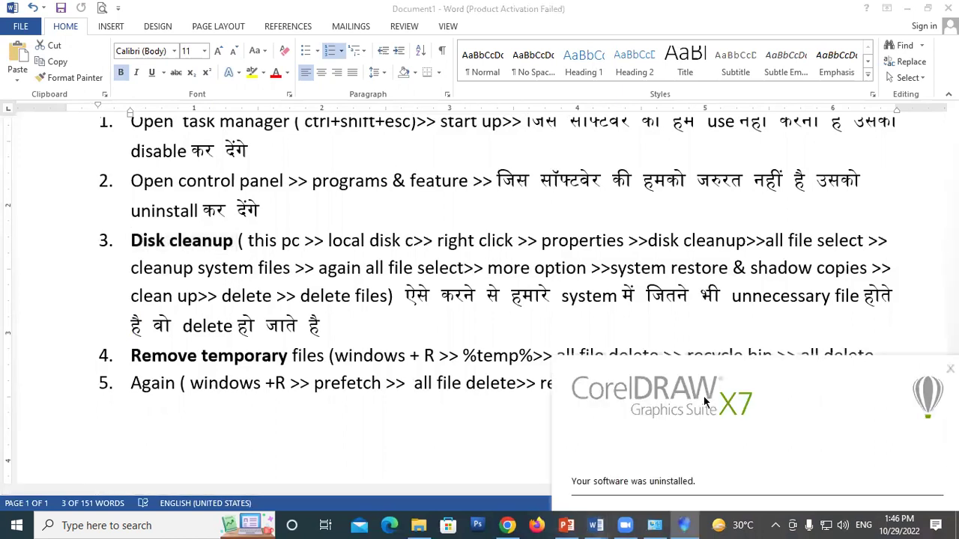
left_click(450, 467)
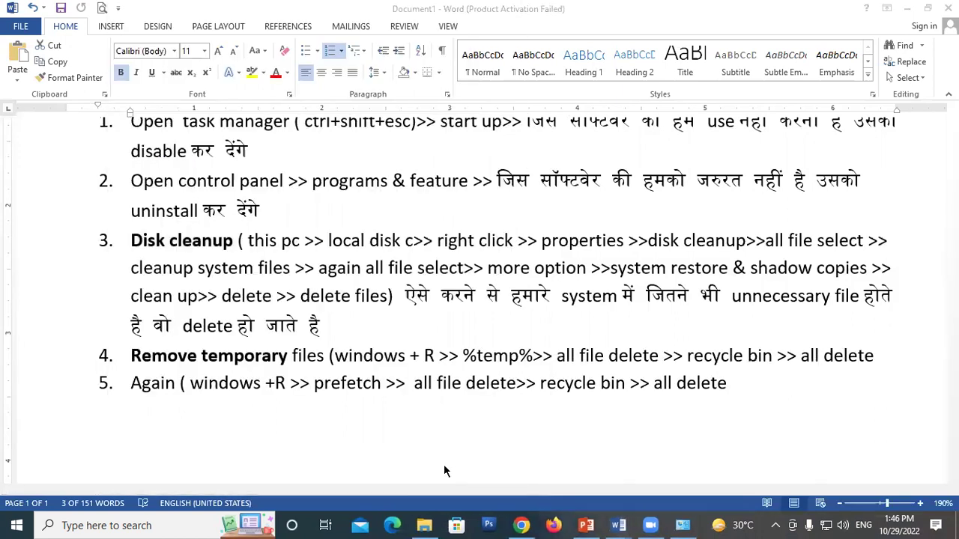
left_click(328, 320)
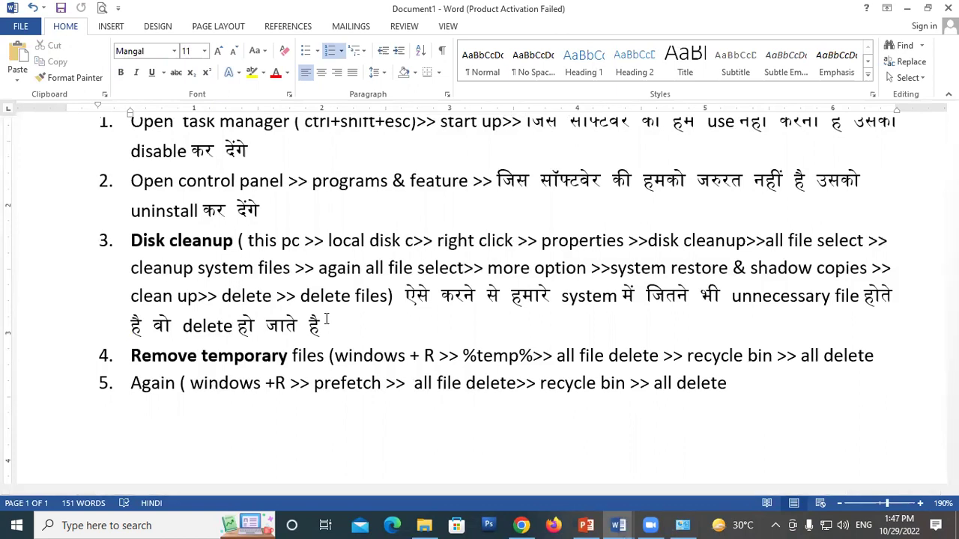
Step: Read through the Disk cleanup procedure in tip 3 of the document, from opening This PC to deleting the files
left_click_drag(132, 241, 222, 245)
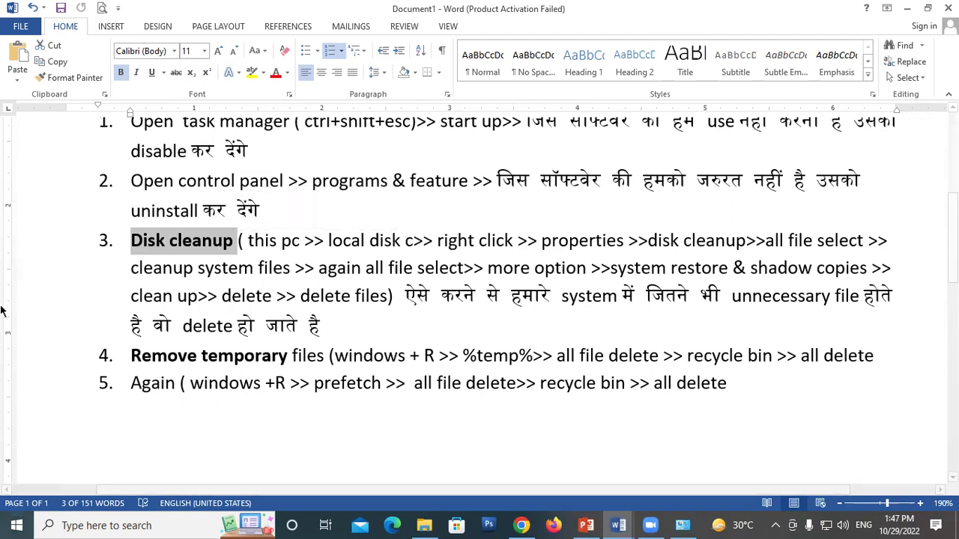
left_click_drag(248, 240, 863, 244)
left_click(435, 241)
left_click(532, 255)
left_click(641, 267)
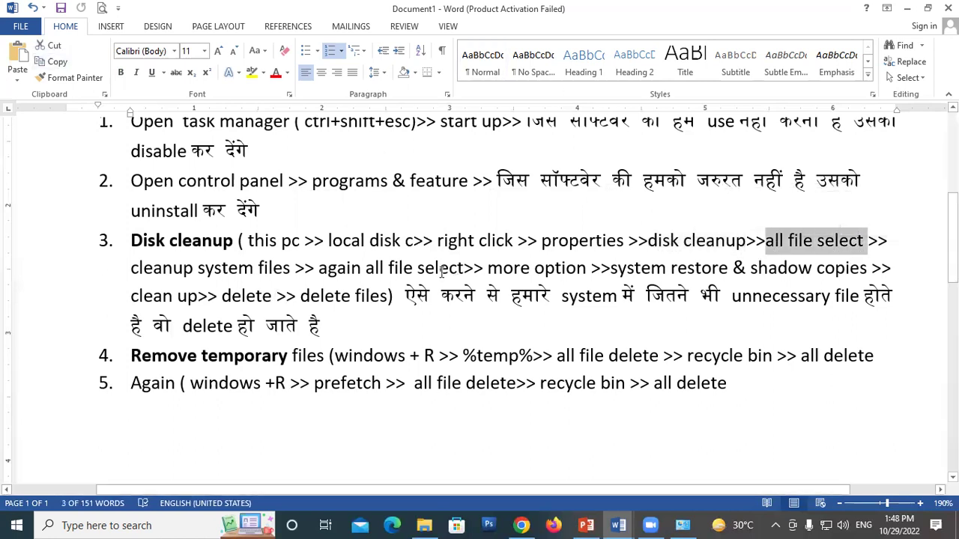
left_click_drag(139, 268, 327, 271)
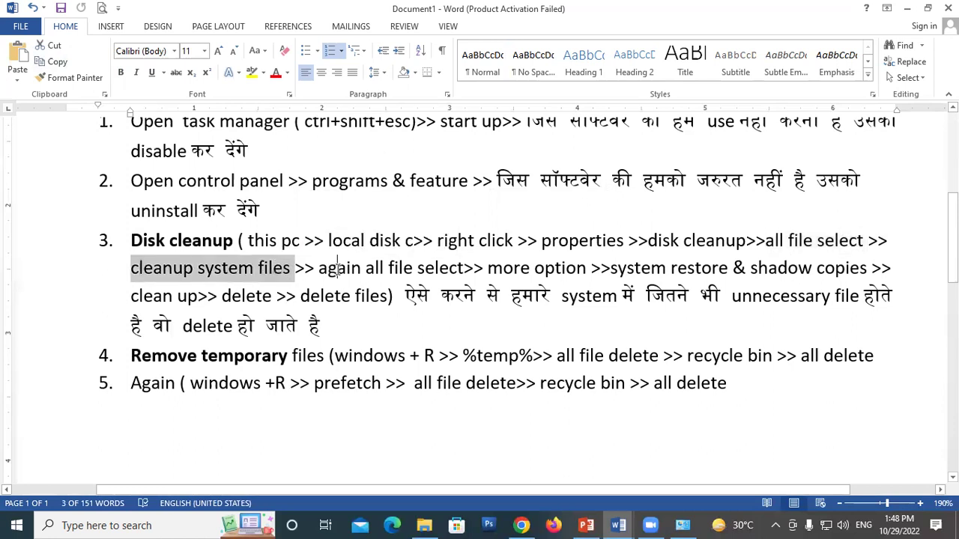
left_click(337, 268)
left_click(483, 269)
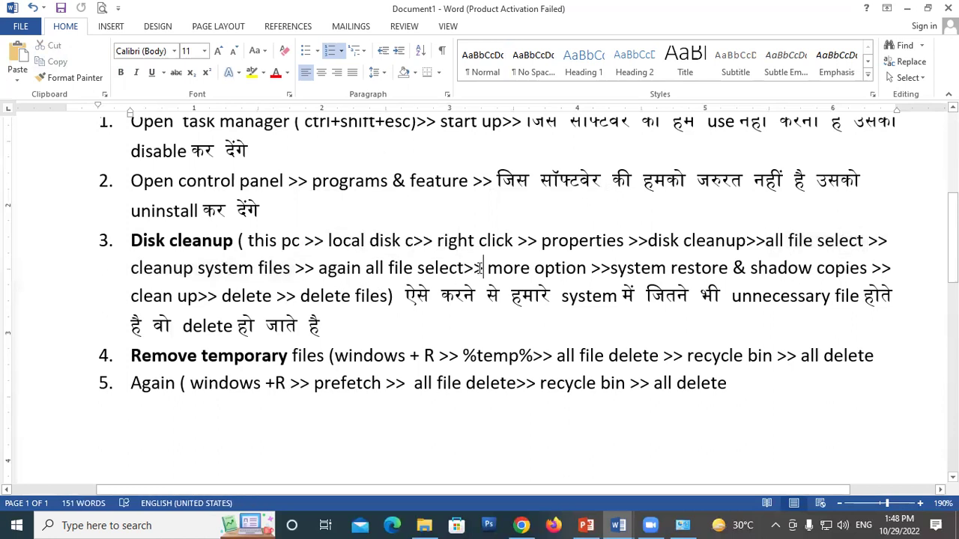
left_click(576, 268)
left_click(816, 268)
left_click_drag(131, 297, 187, 298)
left_click(252, 299)
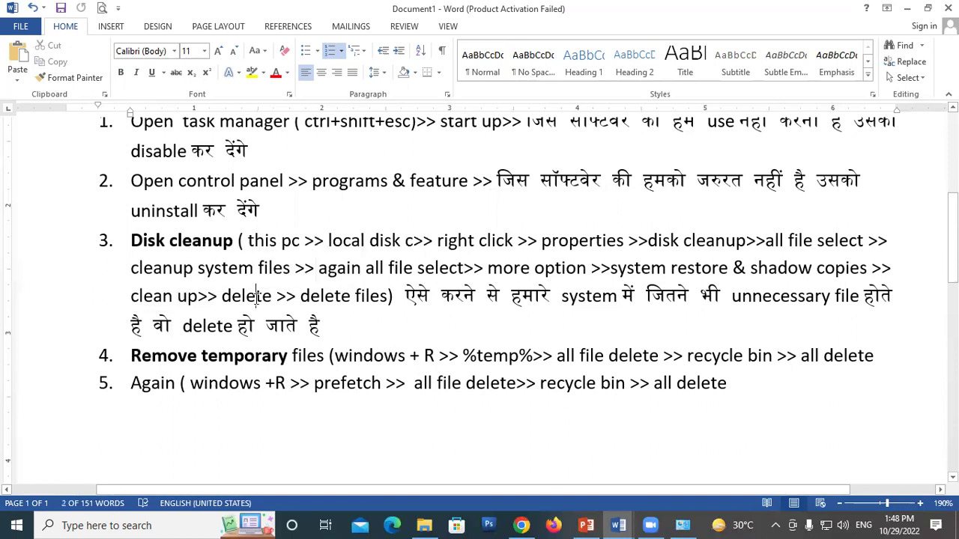
left_click(351, 296)
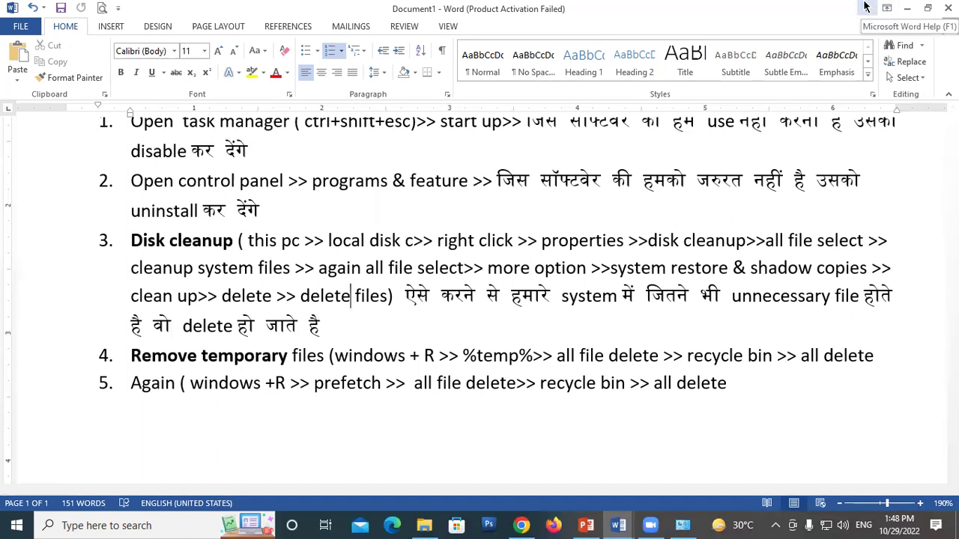
Step: Show the desktop, open This PC and bring up the properties of Local Disk (C:)
key("super+d")
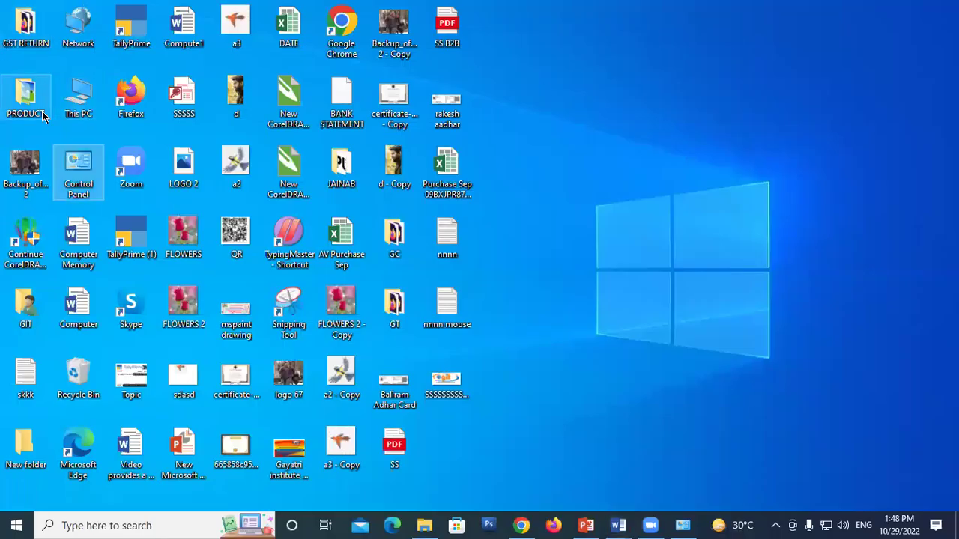
left_click(84, 94)
double_click(85, 94)
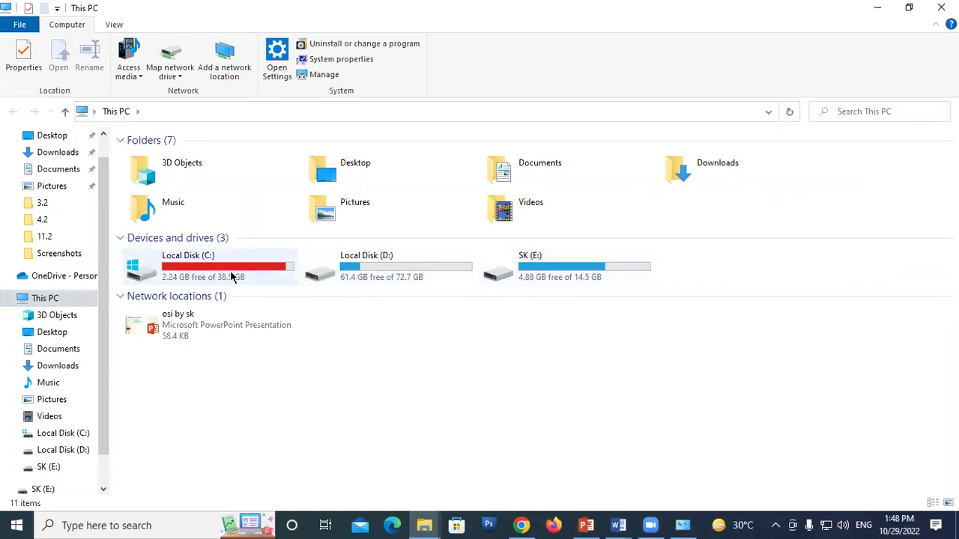
left_click(171, 270)
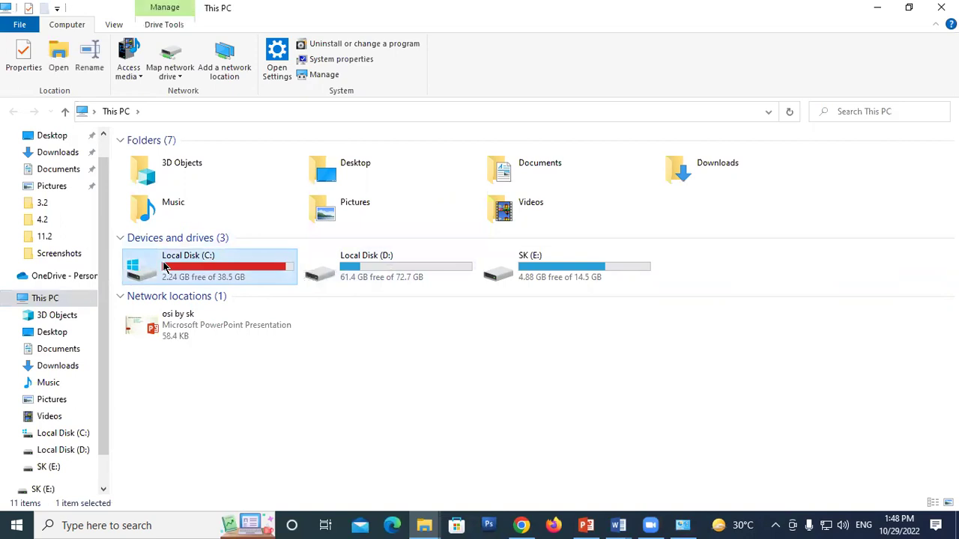
double_click(163, 264)
right_click(162, 264)
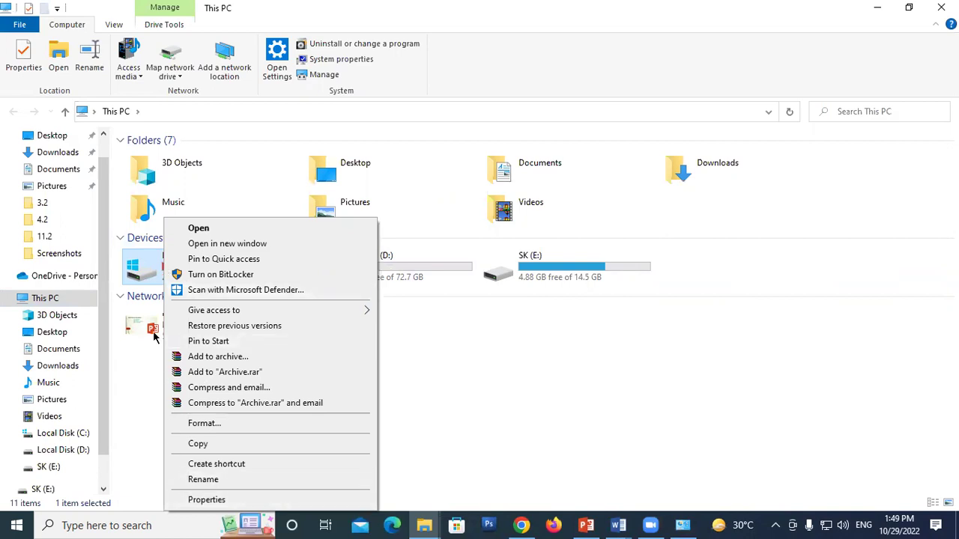
left_click(212, 501)
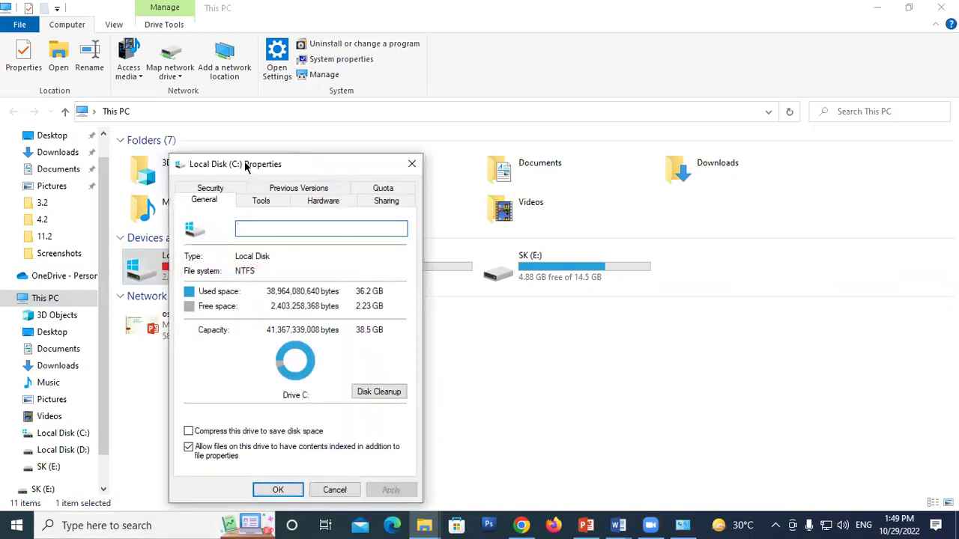
Step: Launch Disk Cleanup for drive C: from its properties and move its window to a clearer spot
left_click_drag(292, 156, 291, 80)
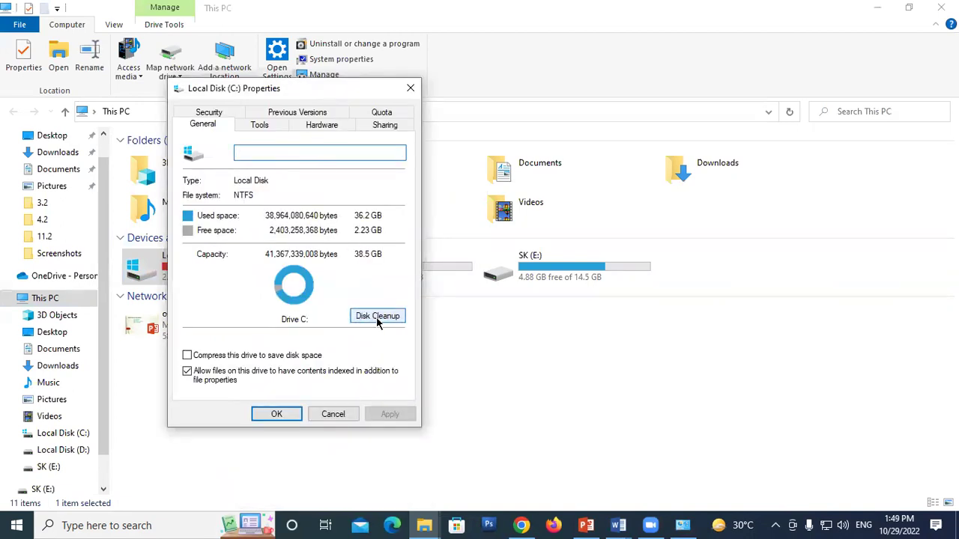
left_click(383, 318)
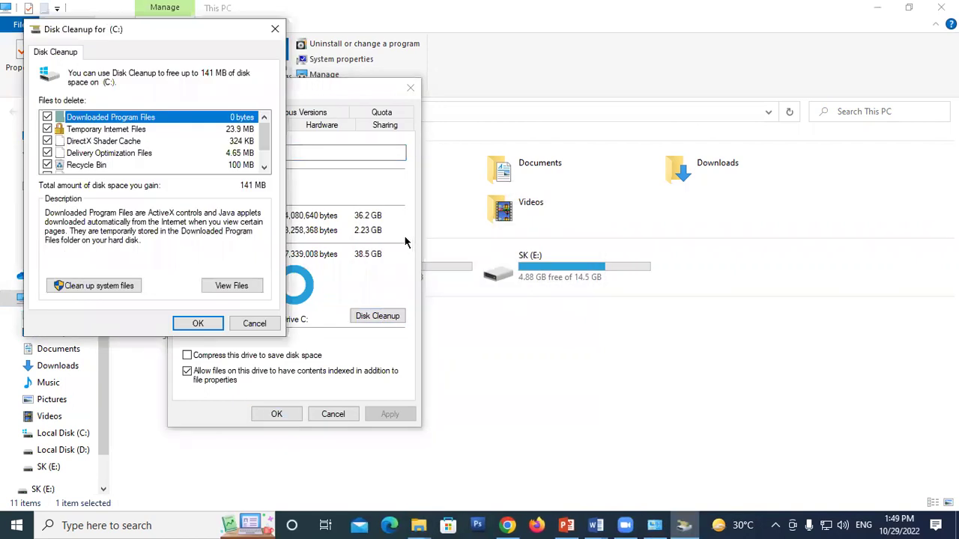
left_click_drag(139, 38, 323, 41)
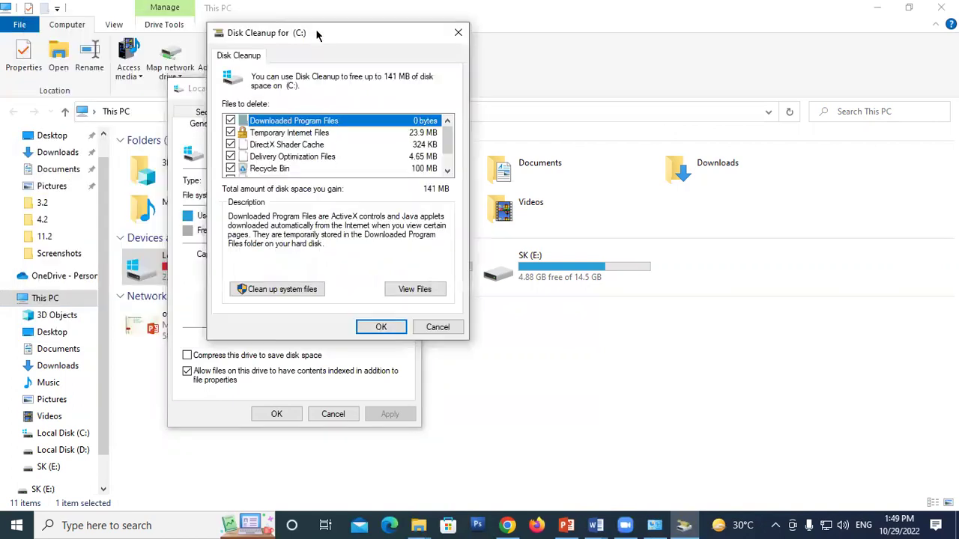
Step: Review the whole list of files to delete in Disk Cleanup and make sure every category stays selected
scroll(236, 157, "down", 1)
scroll(235, 157, "up", 1)
scroll(230, 159, "down", 1)
scroll(231, 150, "up", 1)
scroll(230, 163, "down", 1)
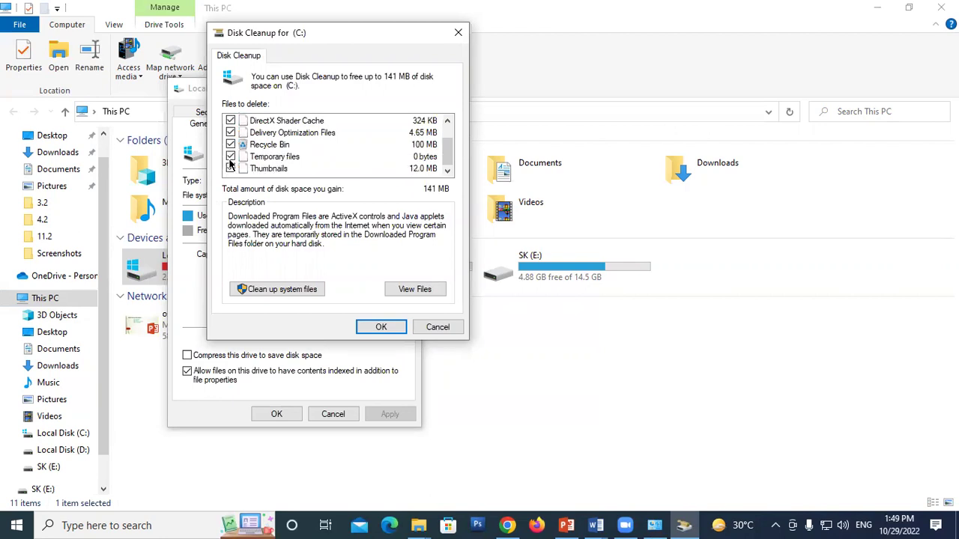
scroll(230, 164, "up", 1)
left_click(230, 133)
left_click(230, 145)
left_click(230, 145)
left_click(230, 133)
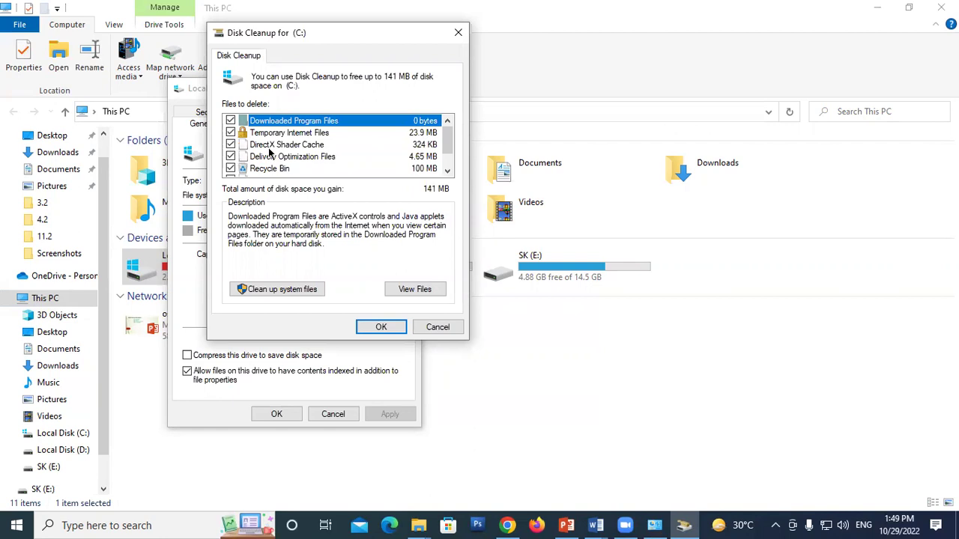
scroll(270, 152, "down", 1)
scroll(270, 152, "up", 1)
scroll(269, 152, "down", 1)
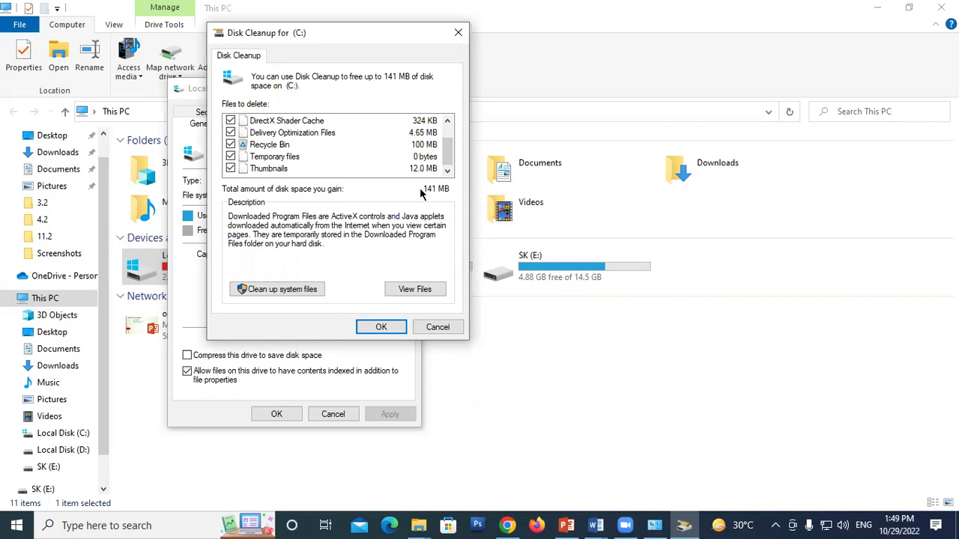
Step: Rescan drive C: with Clean up system files and review the extended list of files to delete
left_click(297, 292)
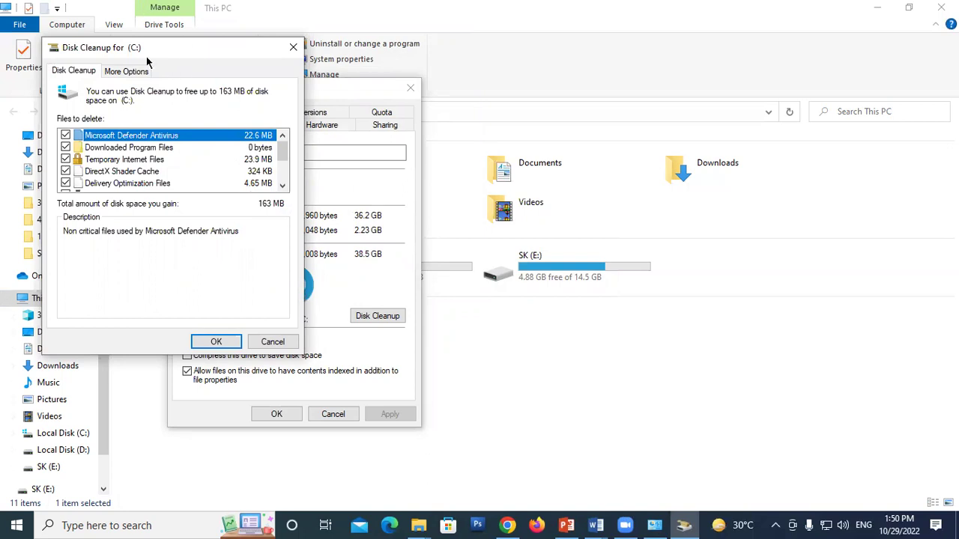
left_click_drag(157, 54, 507, 31)
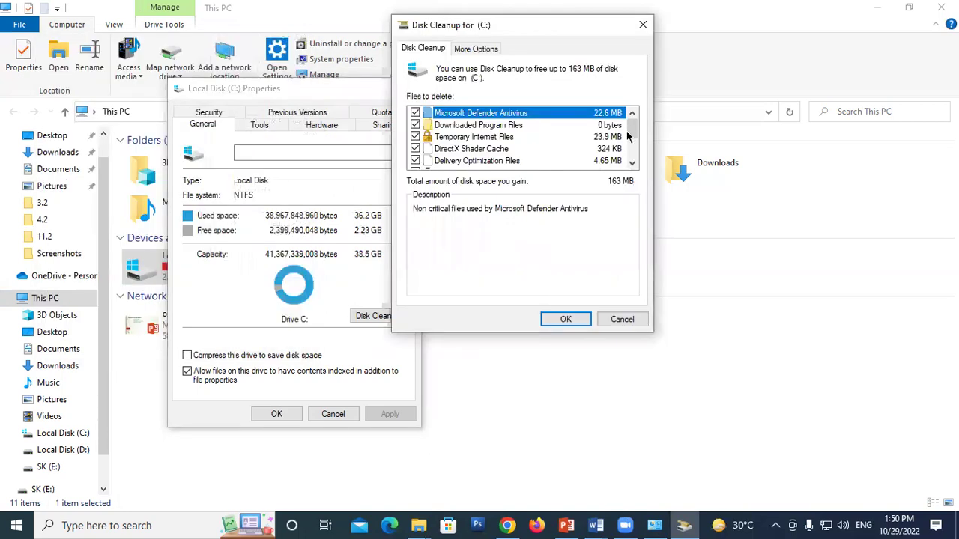
left_click(631, 163)
scroll(631, 163, "up", 3)
Step: Clean up System Restore and Shadow Copies by deleting all but the most recent restore point
left_click(478, 48)
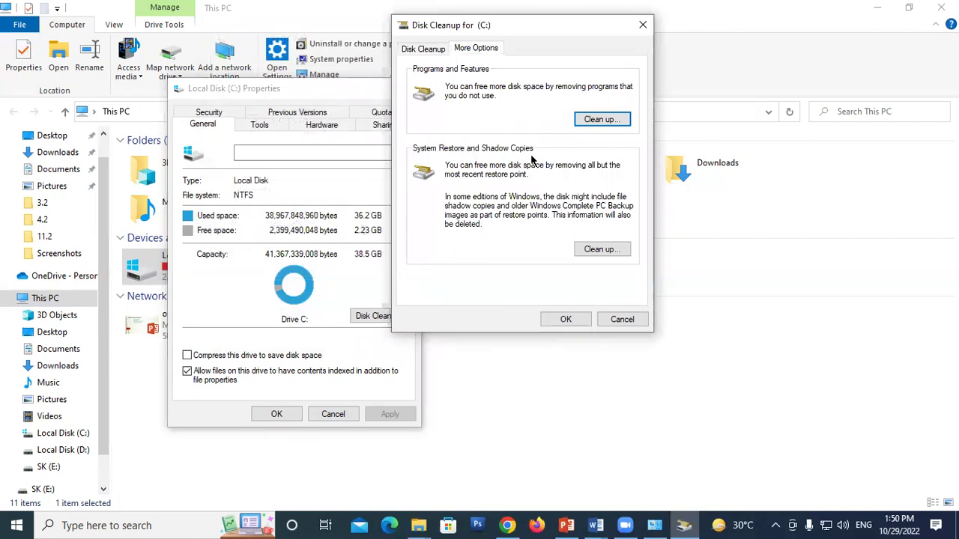
left_click(604, 250)
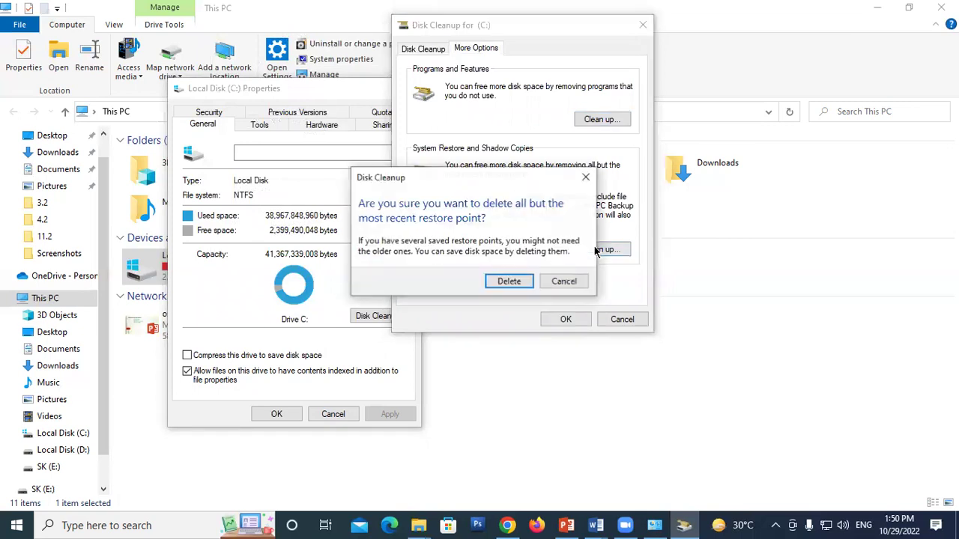
left_click(503, 281)
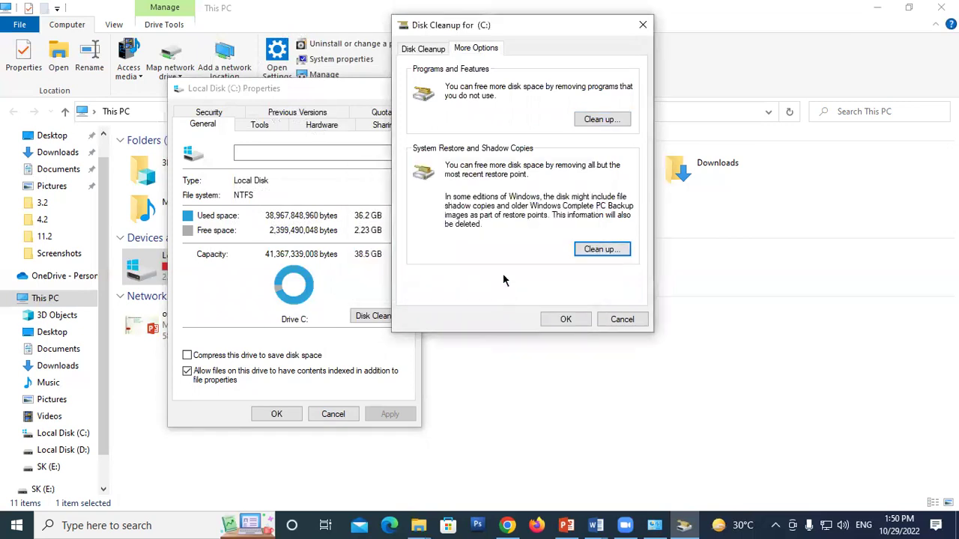
Step: Run the cleanup of drive C:, permanently deleting the selected files, and close the drive's properties
left_click(563, 320)
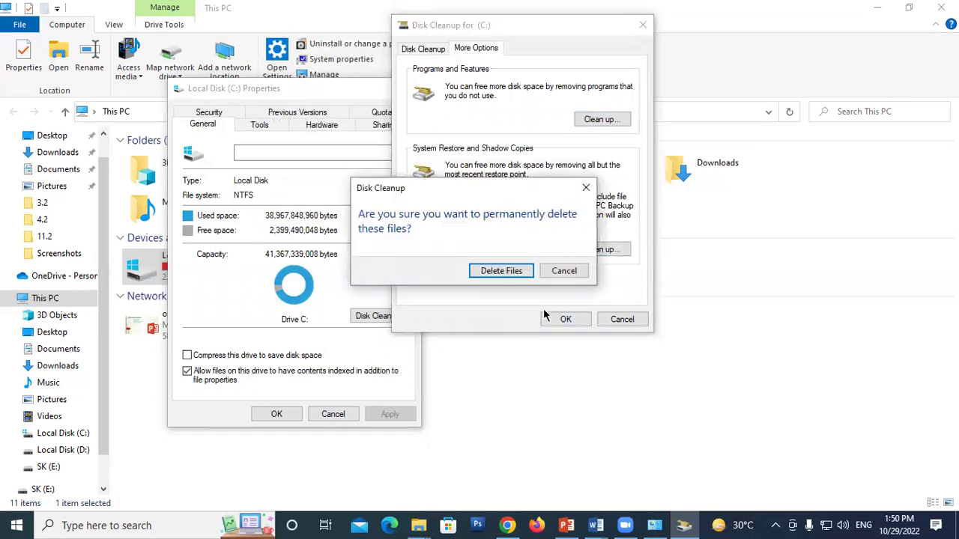
left_click(503, 271)
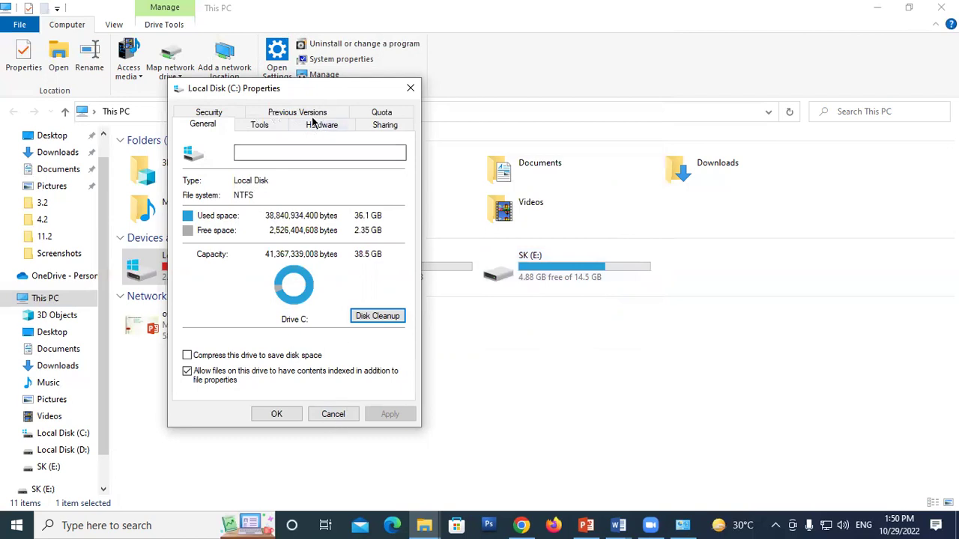
left_click(277, 414)
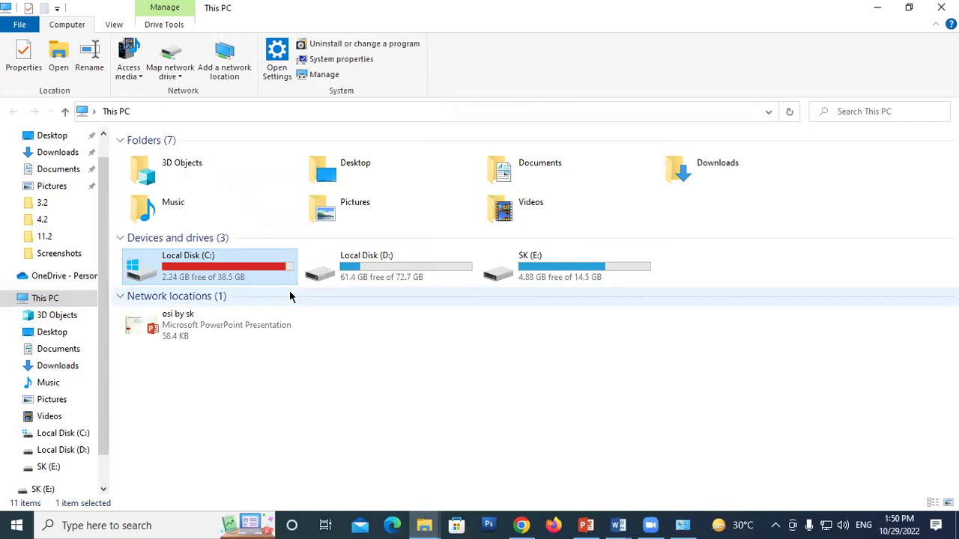
Step: Start Disk Cleanup again from the properties of Local Disk (C:) and review the list of files to delete
right_click(255, 259)
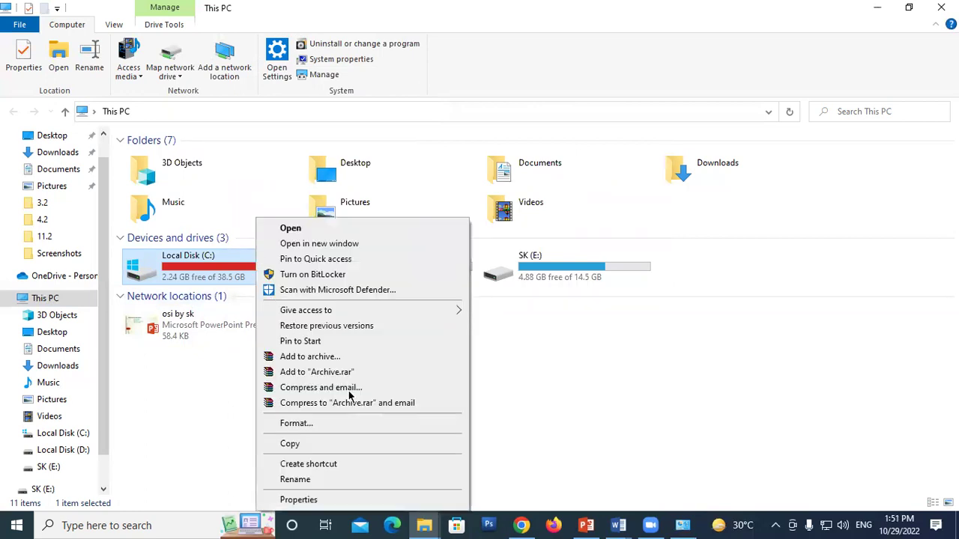
left_click(299, 500)
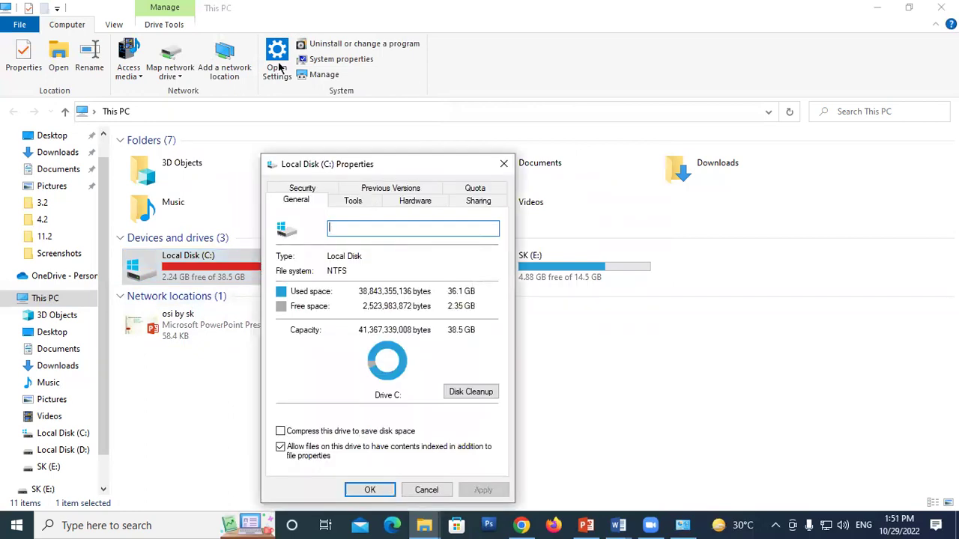
left_click_drag(384, 167, 278, 63)
left_click(362, 289)
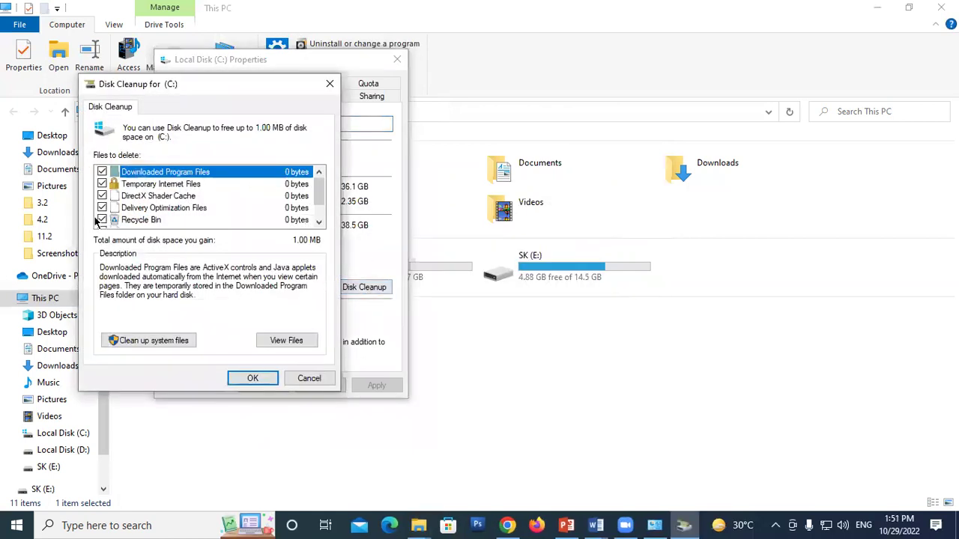
scroll(105, 201, "down", 1)
scroll(133, 207, "up", 1)
scroll(128, 188, "down", 1)
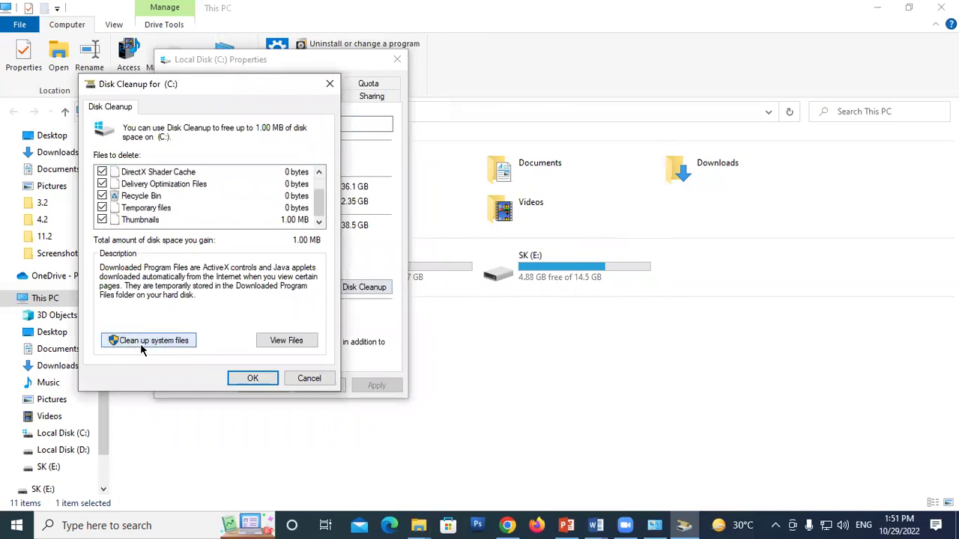
Step: Rescan drive C: with system files included and check the extended list of files to delete
left_click(169, 341)
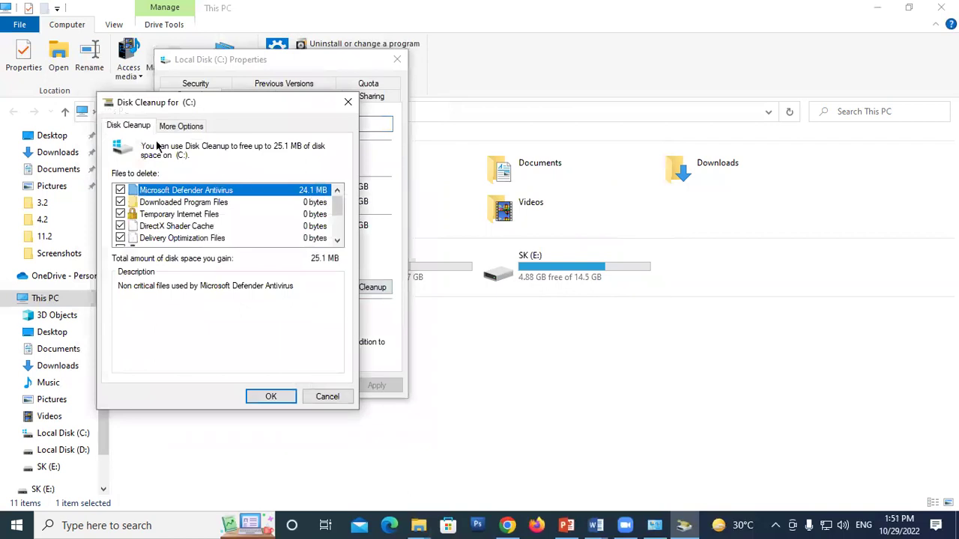
scroll(129, 216, "down", 2)
scroll(127, 219, "up", 2)
scroll(128, 219, "down", 1)
Step: Delete all but the most recent restore point under System Restore and Shadow Copies
left_click(193, 127)
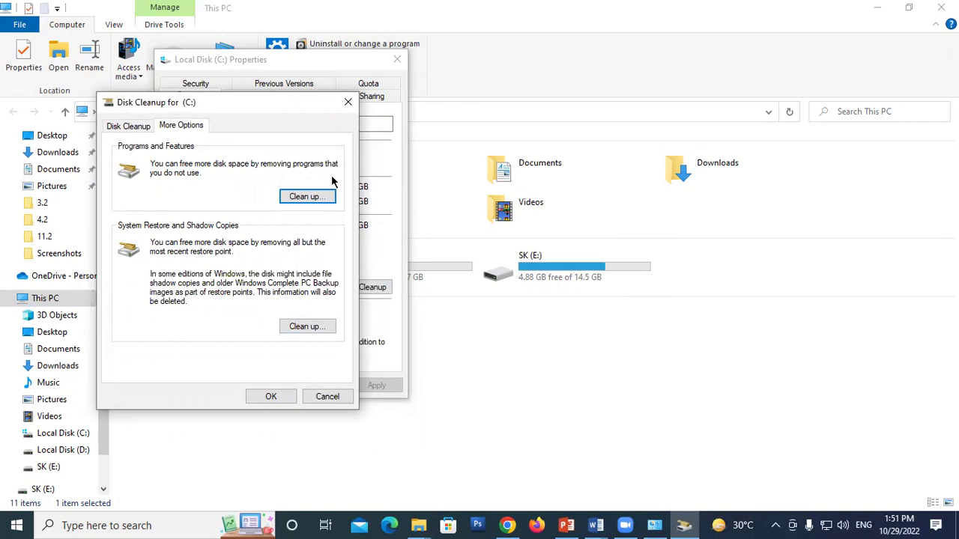
left_click_drag(231, 100, 510, 74)
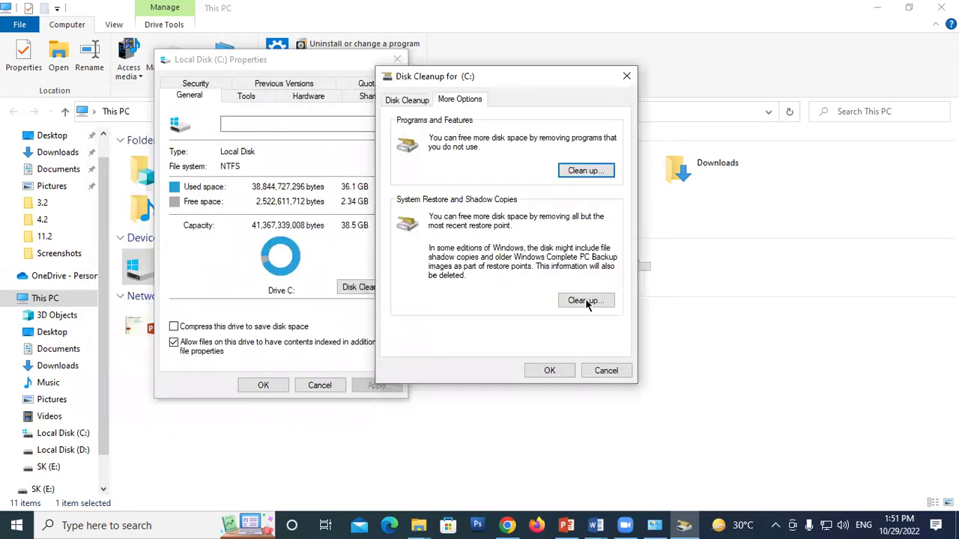
left_click(585, 302)
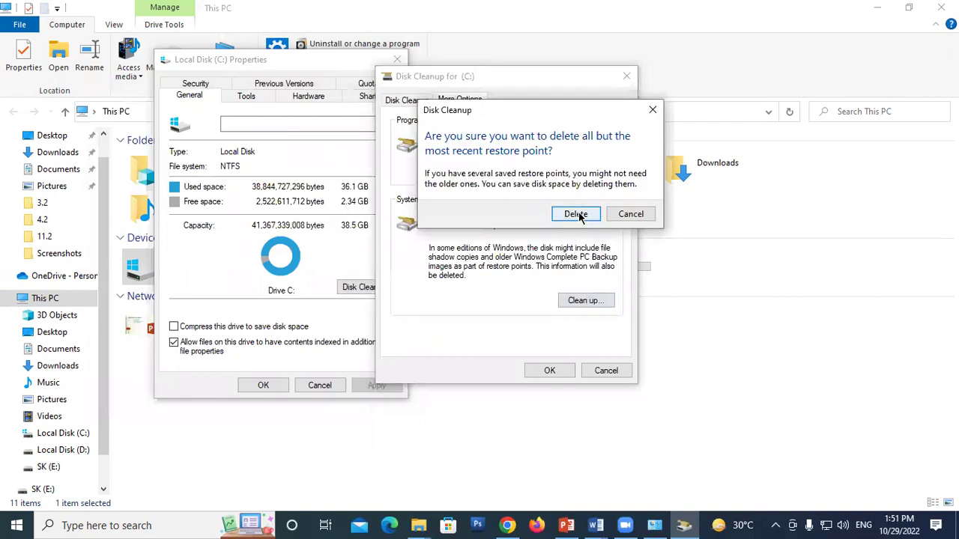
left_click(576, 214)
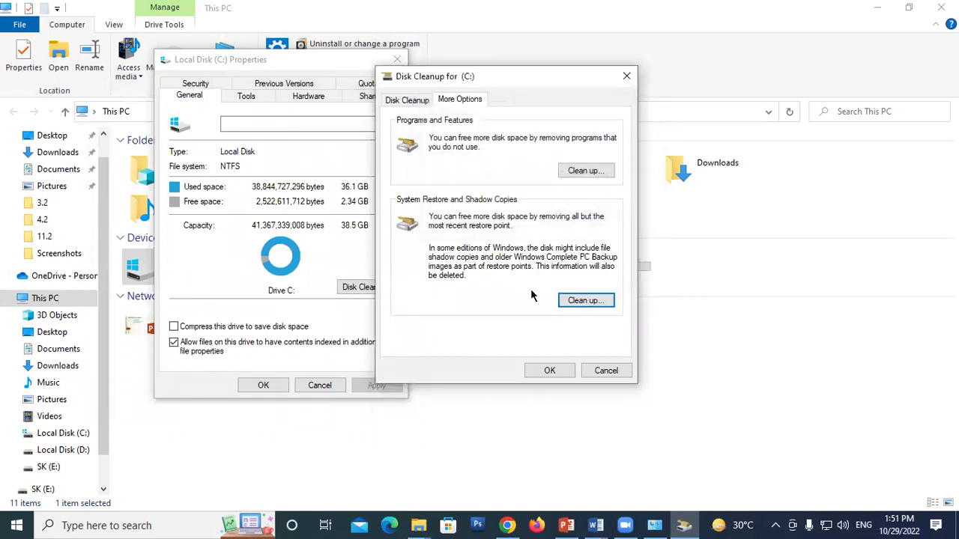
Step: Run the system file cleanup of drive C: and close the drive's properties
left_click(546, 366)
left_click(503, 273)
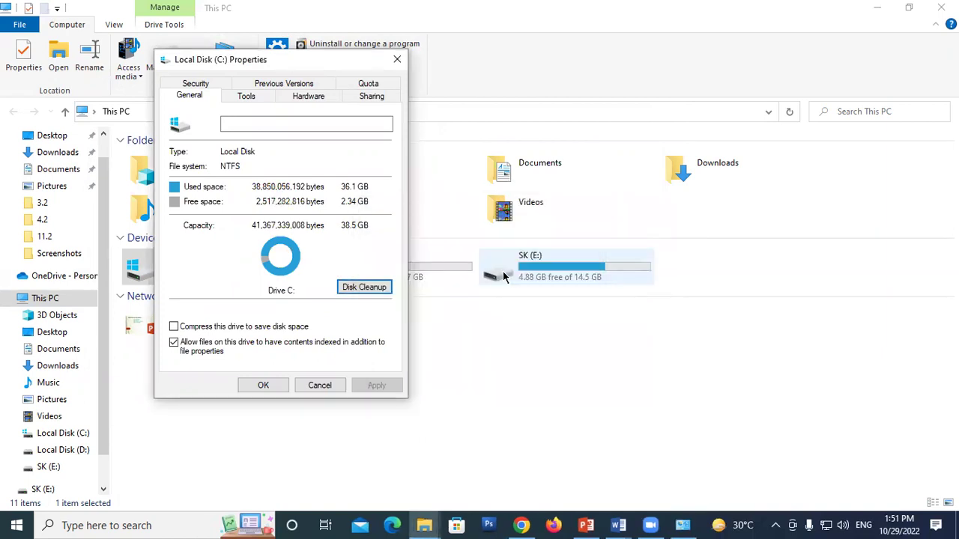
left_click(276, 389)
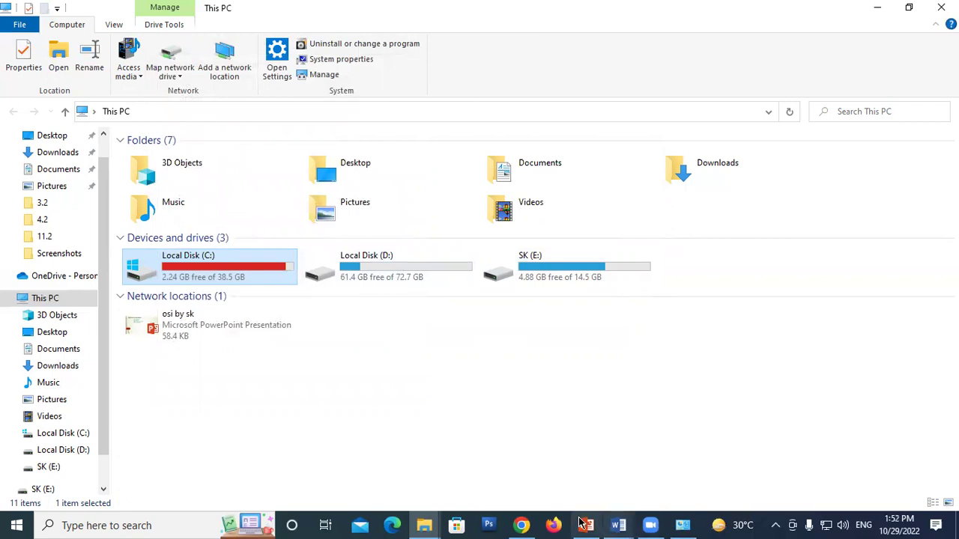
Step: Switch to the Word document and read tip 4 on removing temporary files with %temp%
left_click(618, 525)
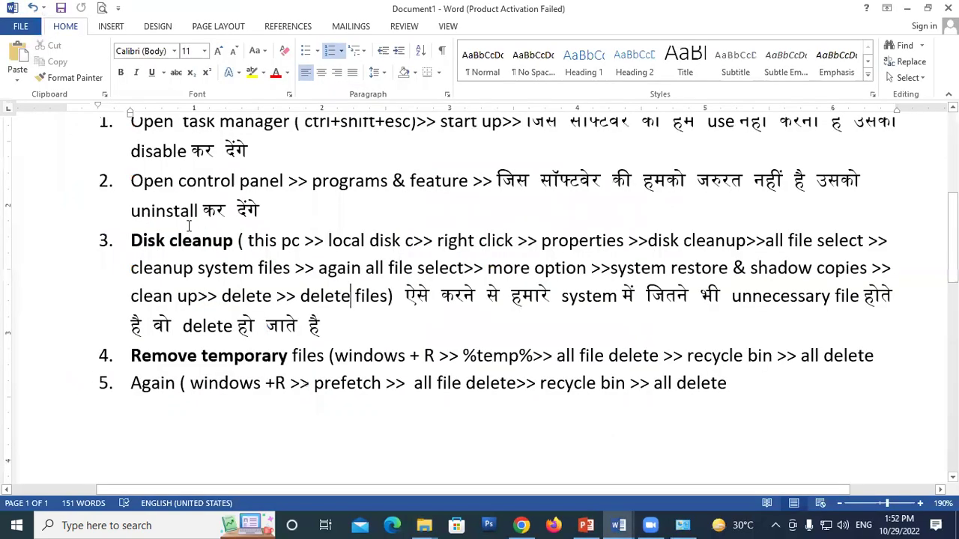
scroll(326, 346, "down", 3)
left_click(332, 207)
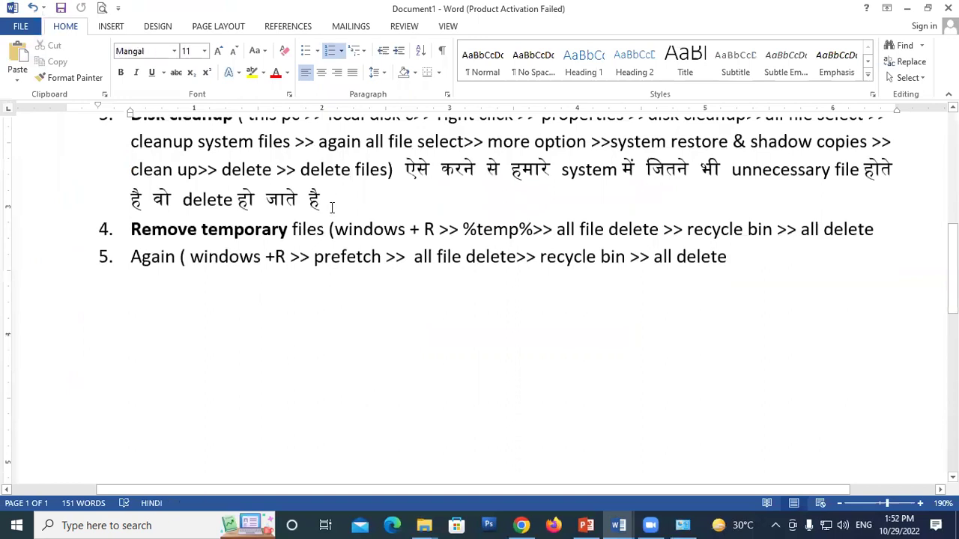
left_click_drag(129, 229, 286, 233)
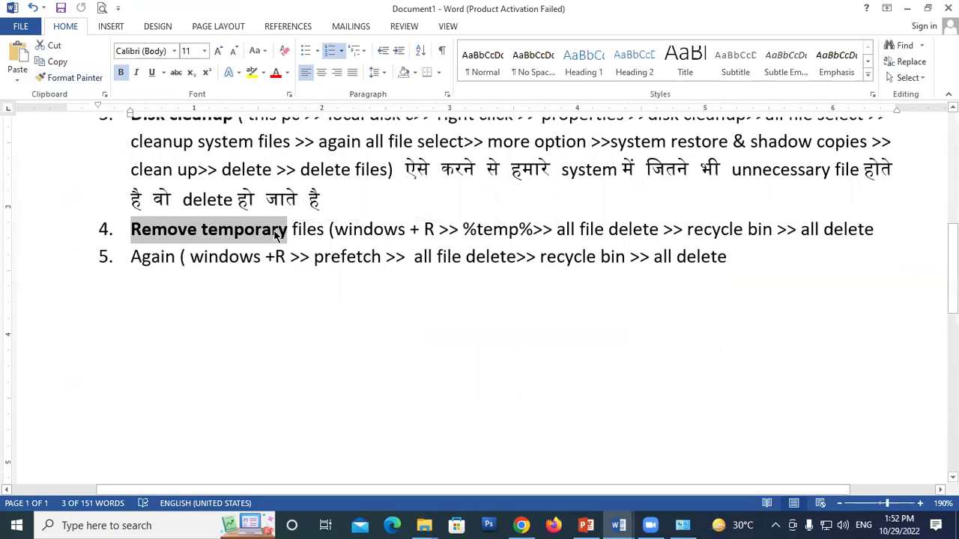
left_click_drag(342, 229, 430, 229)
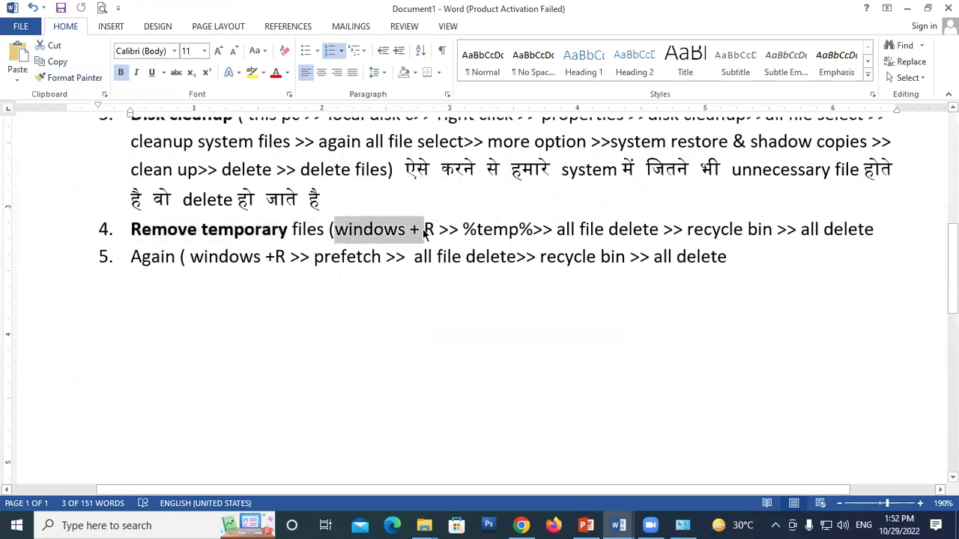
left_click(425, 230)
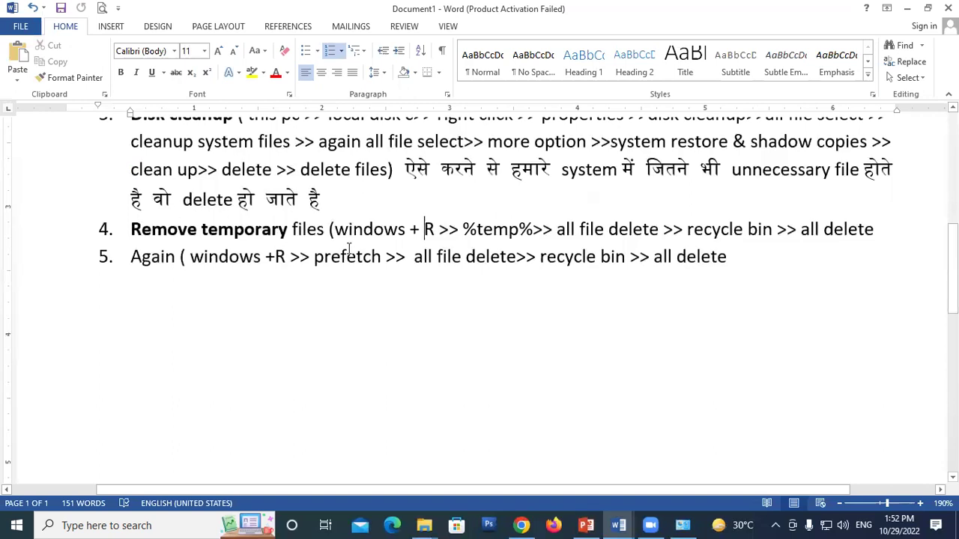
left_click_drag(341, 230, 432, 231)
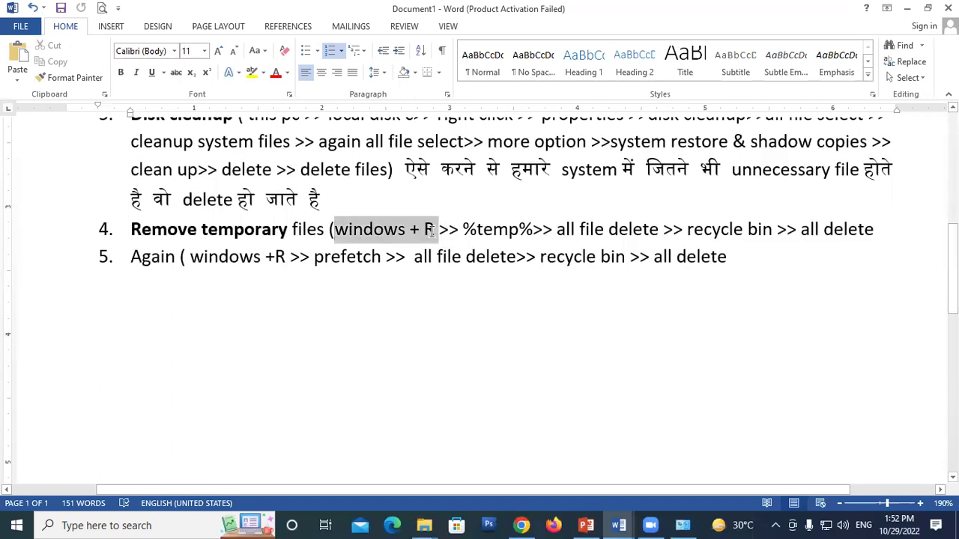
left_click(448, 230)
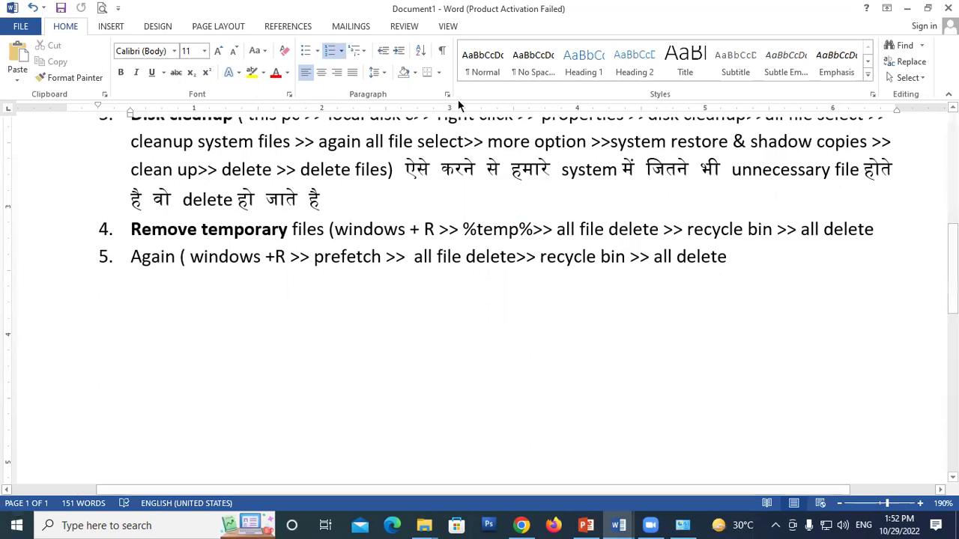
left_click(744, 229)
left_click(876, 228)
Step: Read tip 5 on deleting the prefetch files and emptying the recycle bin
left_click_drag(131, 257, 262, 261)
left_click(272, 296)
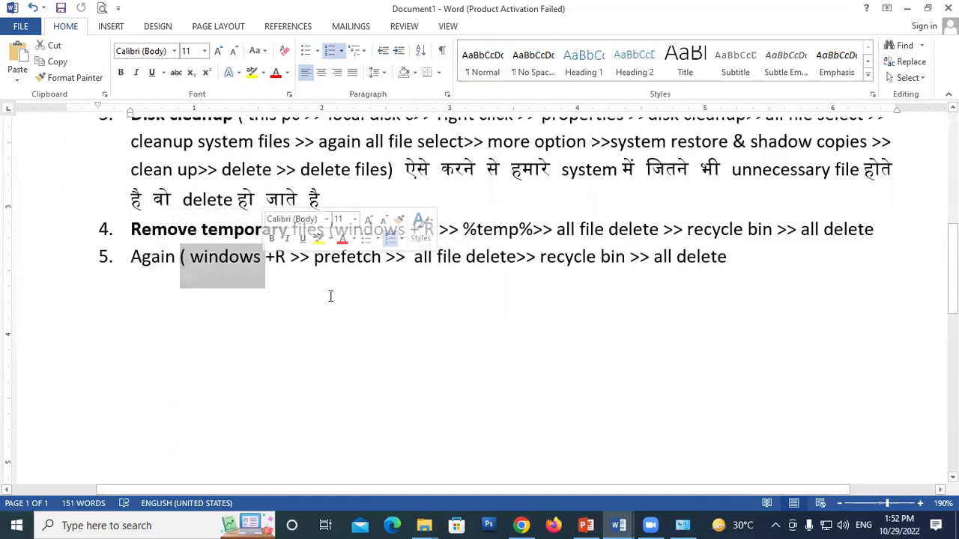
left_click(292, 297)
left_click_drag(324, 257, 735, 260)
left_click(389, 297)
left_click(565, 304)
left_click(650, 296)
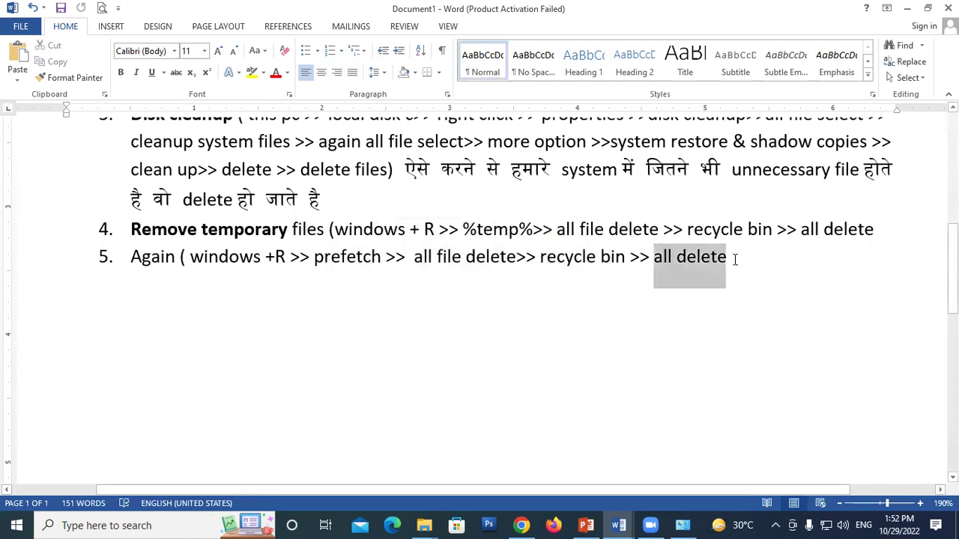
left_click(735, 260)
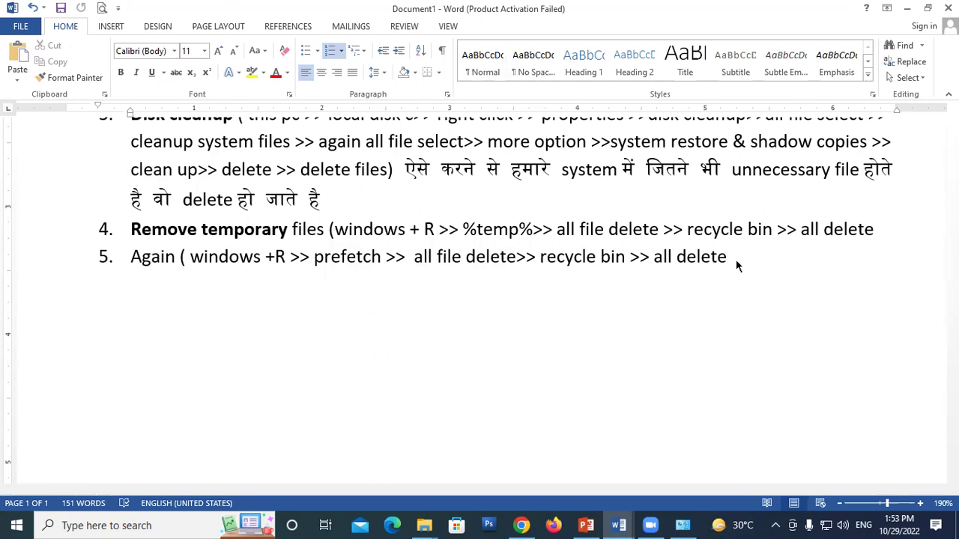
Step: Open the temporary files folder by running %TEMP% from the Run dialog
key("super+r")
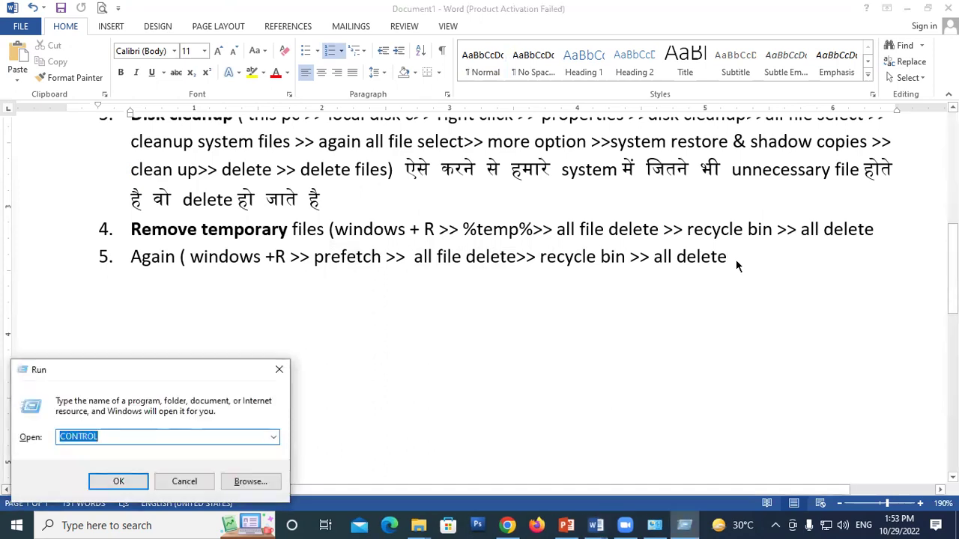
type("\\")
key("BackSpace")
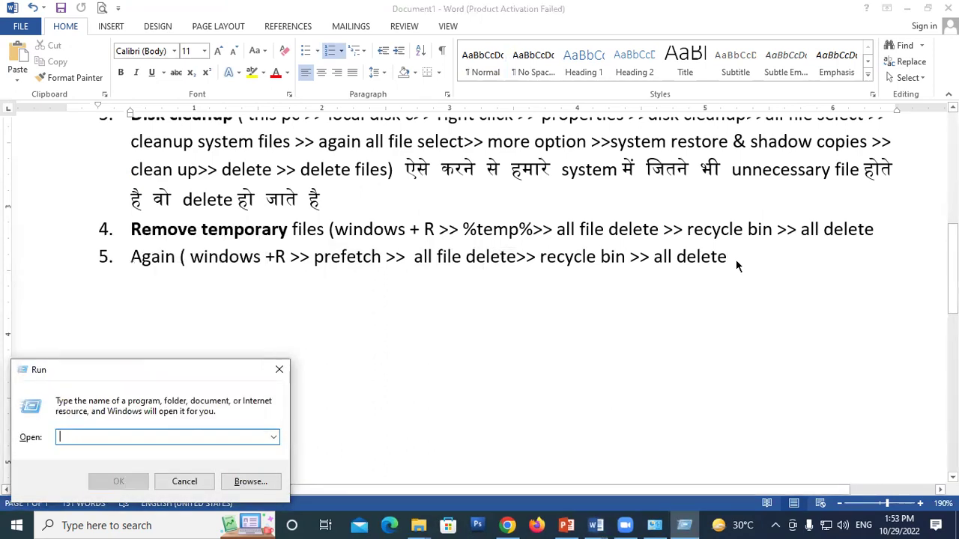
type("%")
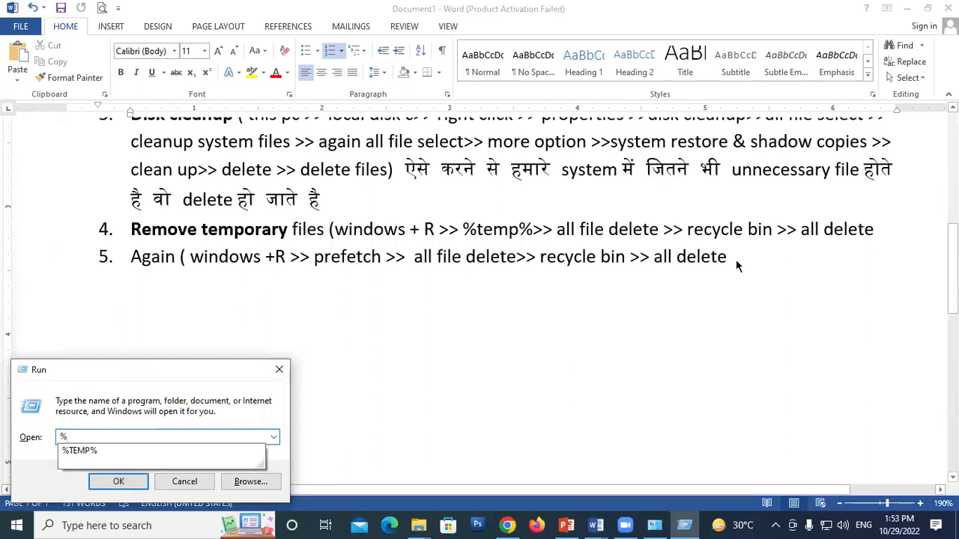
key("Down")
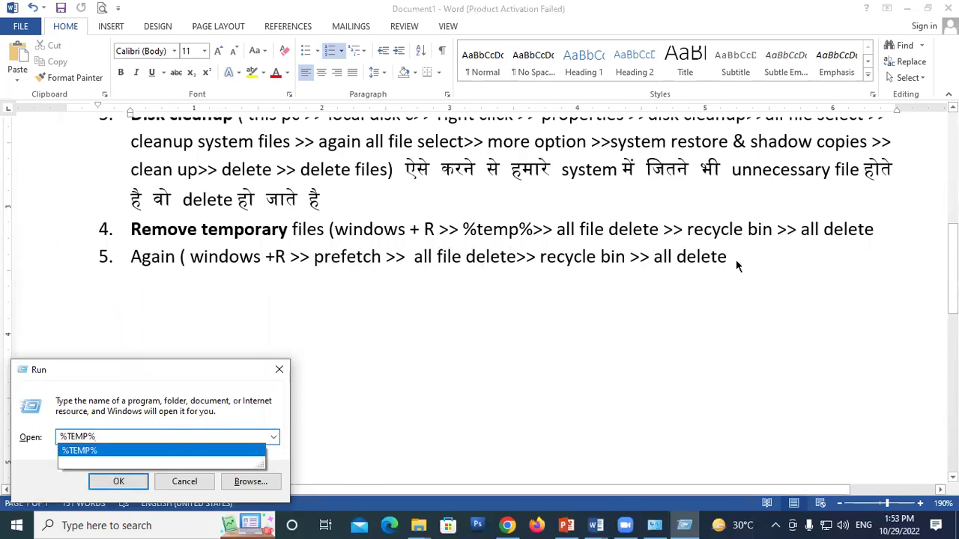
left_click(162, 452)
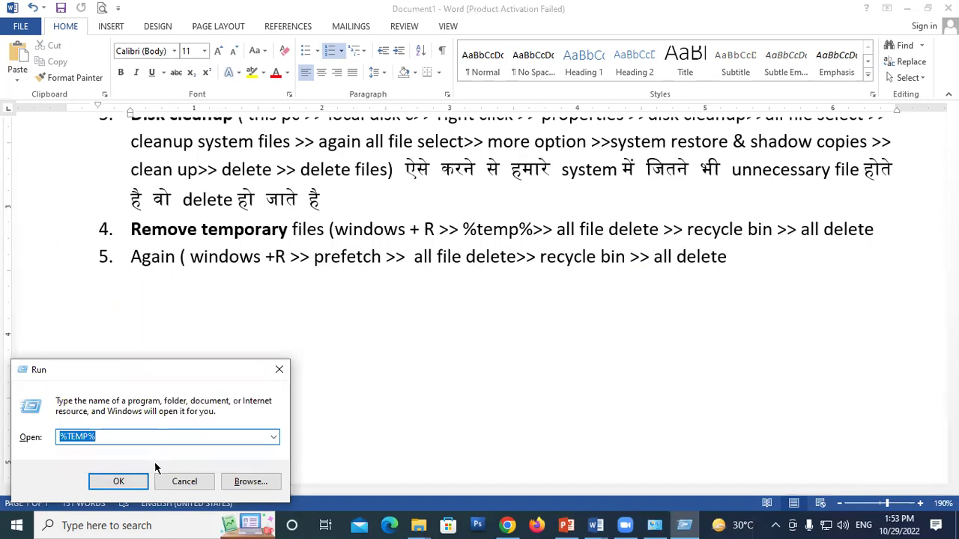
left_click(118, 482)
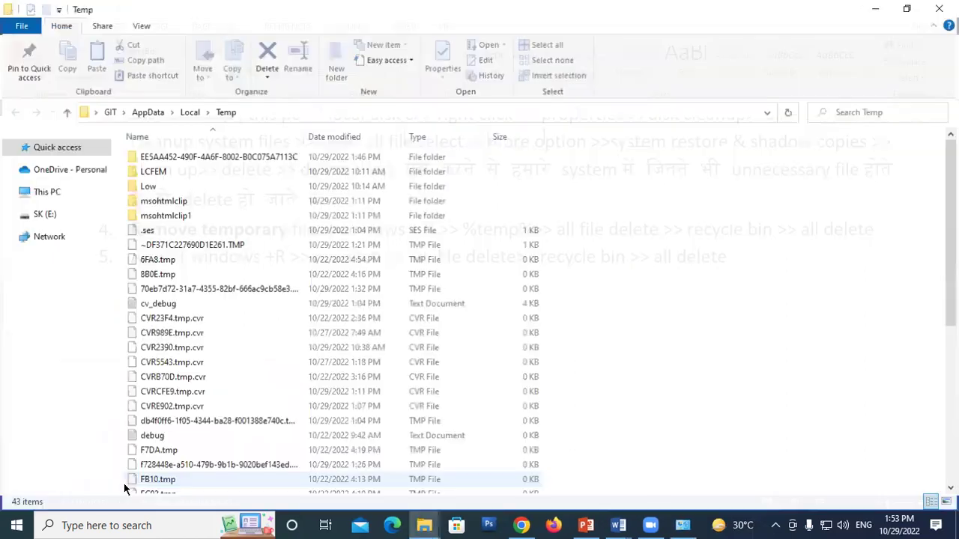
Step: Delete all items in the Temp folder, skipping every file that is in use
left_click_drag(953, 233, 920, 163)
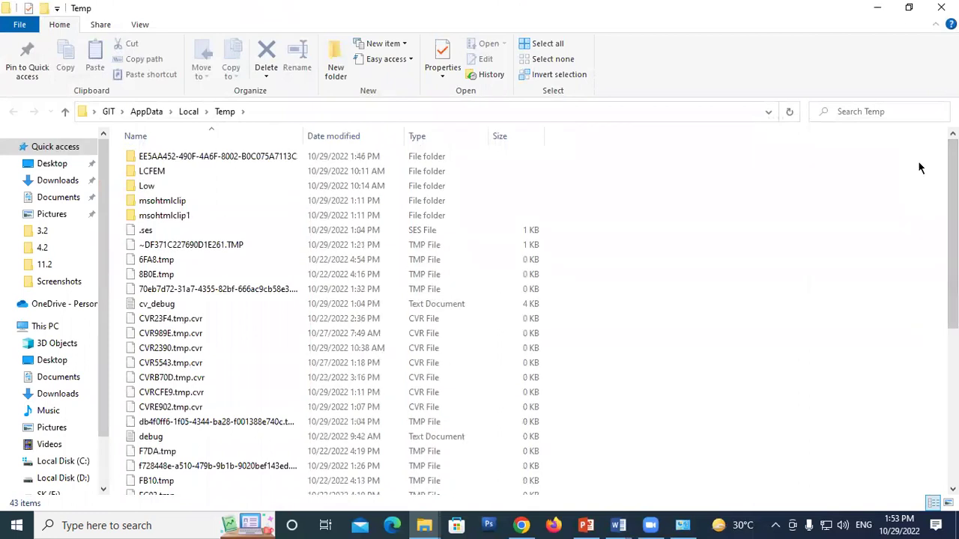
key("ctrl+a")
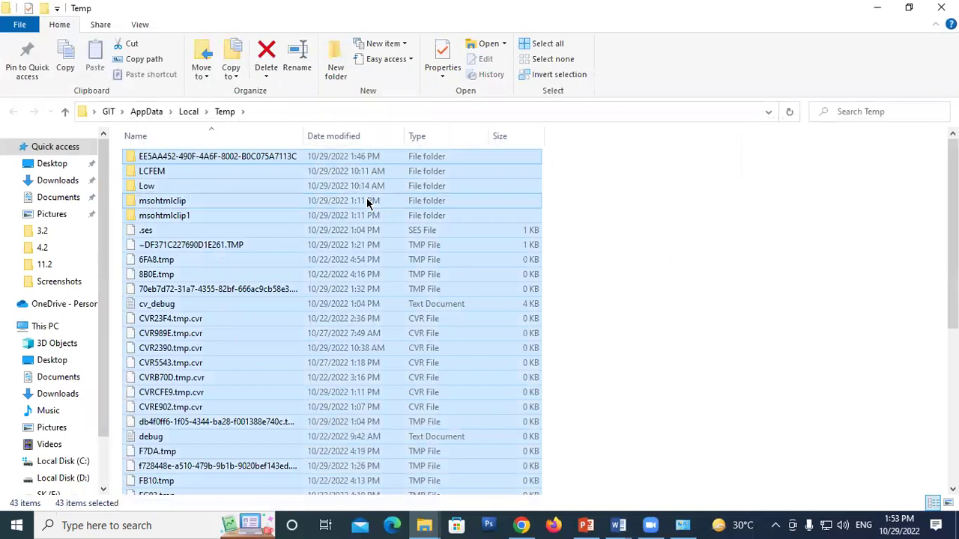
right_click(283, 161)
left_click(321, 375)
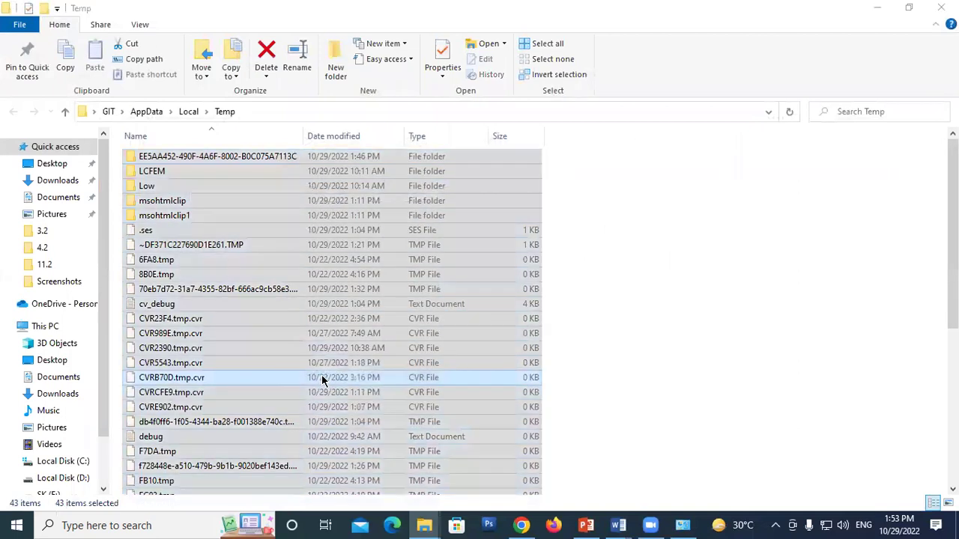
left_click(149, 194)
left_click(315, 217)
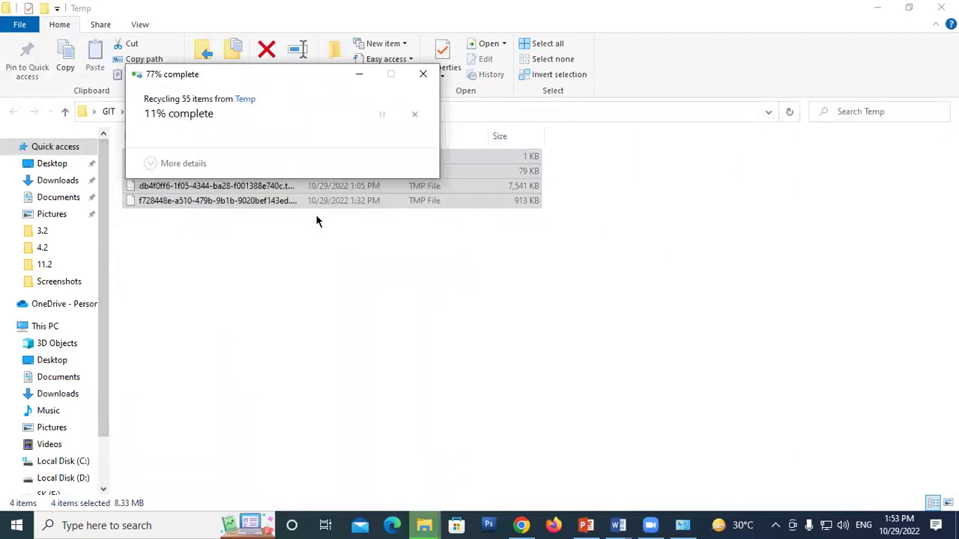
left_click(251, 271)
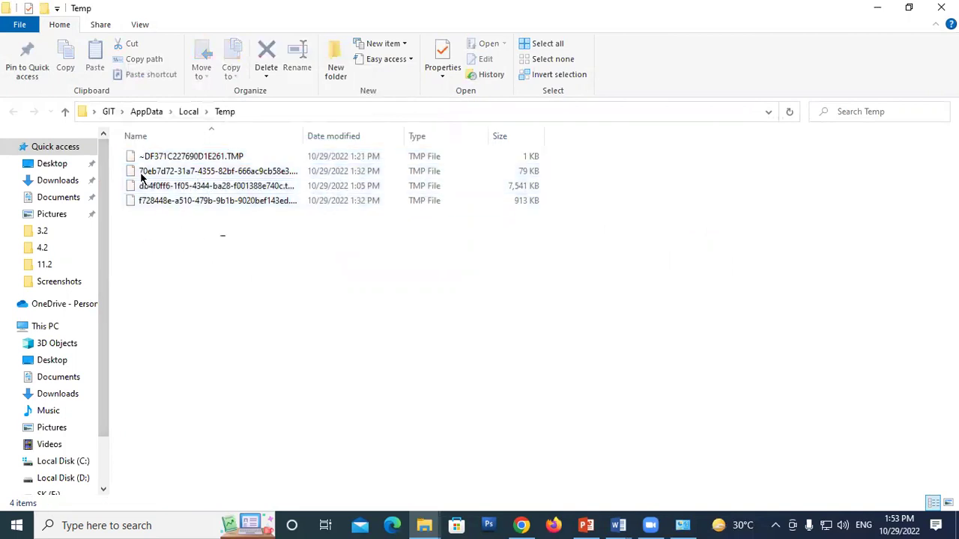
Step: Try to delete the remaining TMP files in the Temp folder, skipping all current items that are in use
left_click_drag(141, 176, 122, 156)
right_click(209, 156)
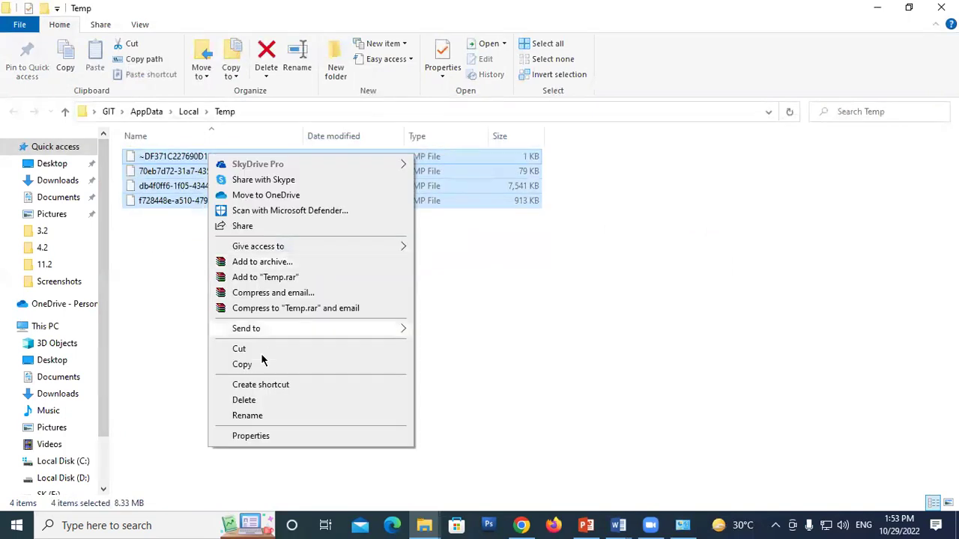
left_click(251, 402)
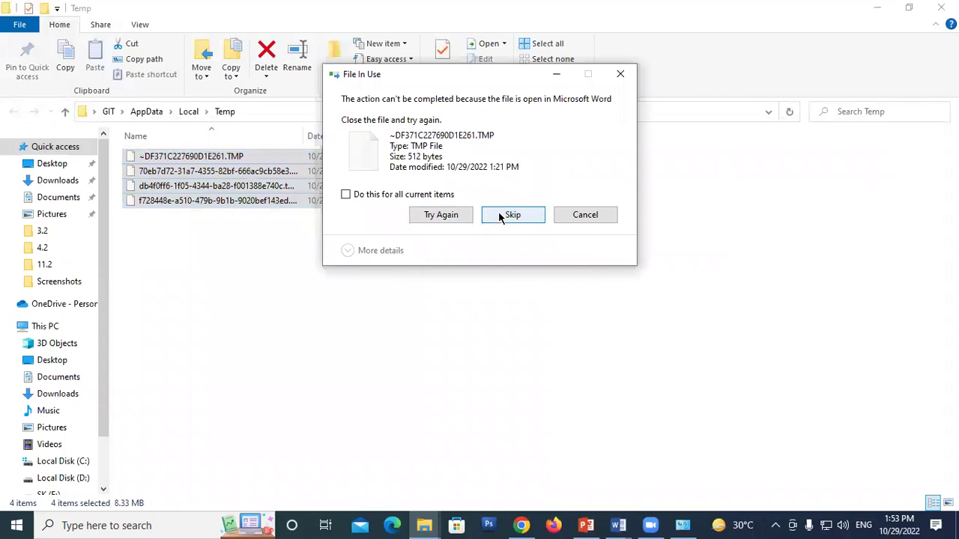
left_click(417, 195)
left_click(494, 214)
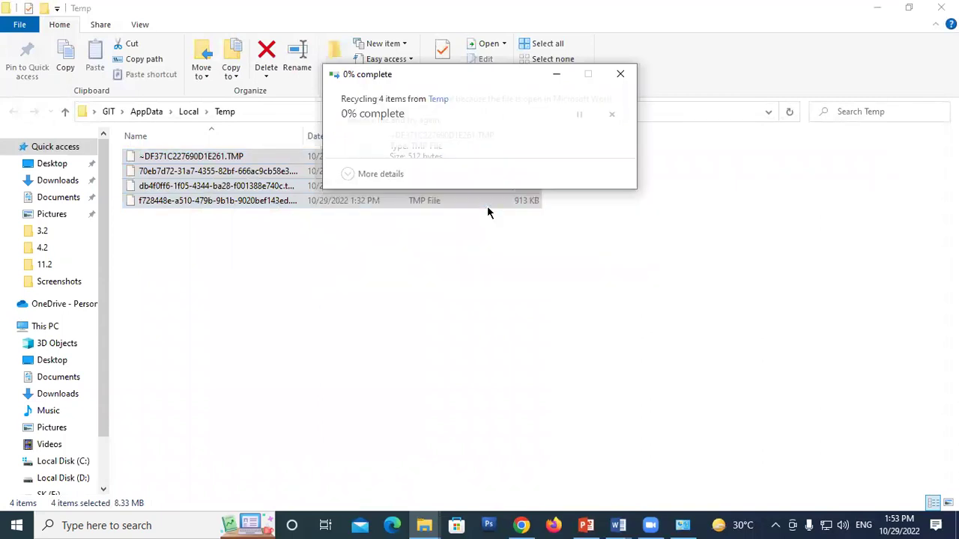
Step: Close the Temp folder and permanently delete all items in the Recycle Bin
left_click(277, 253)
left_click(941, 8)
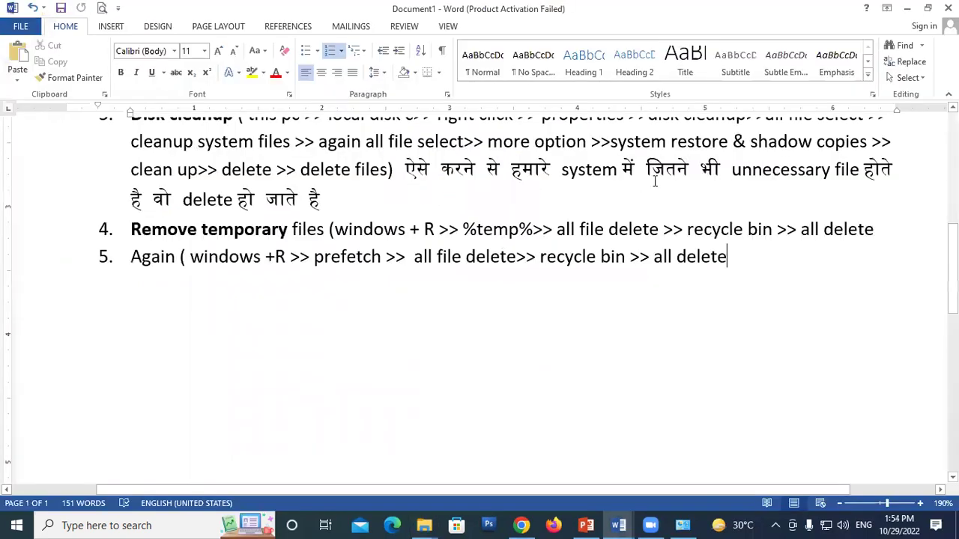
key("super+d")
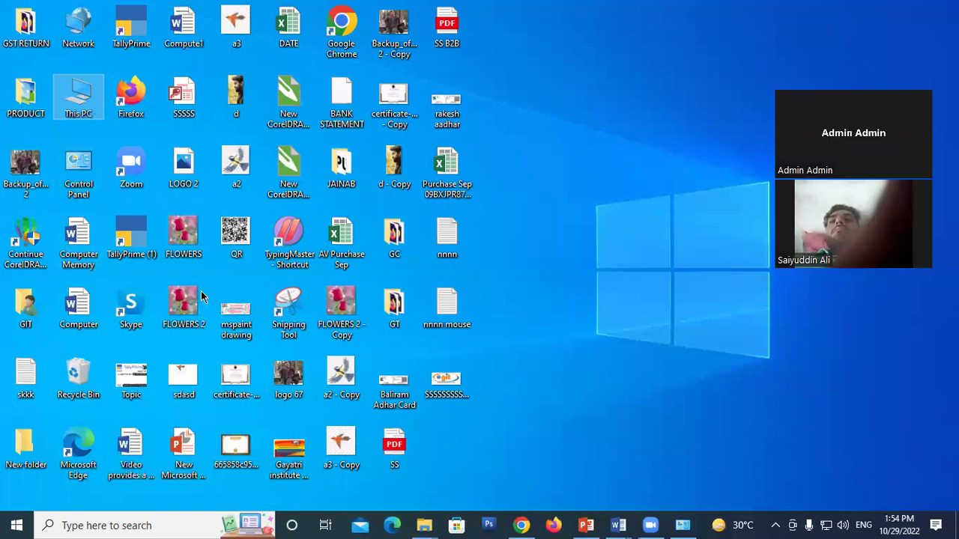
double_click(79, 378)
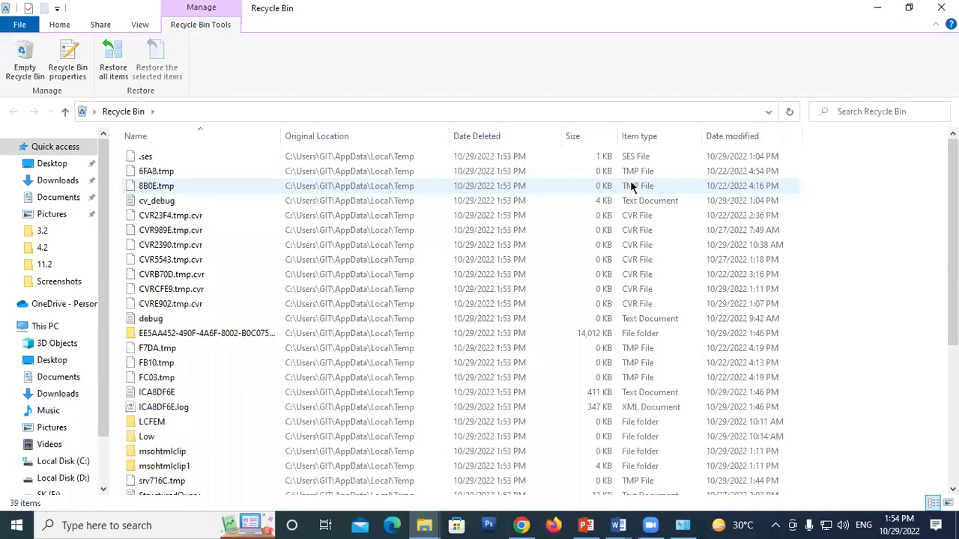
key("ctrl+a")
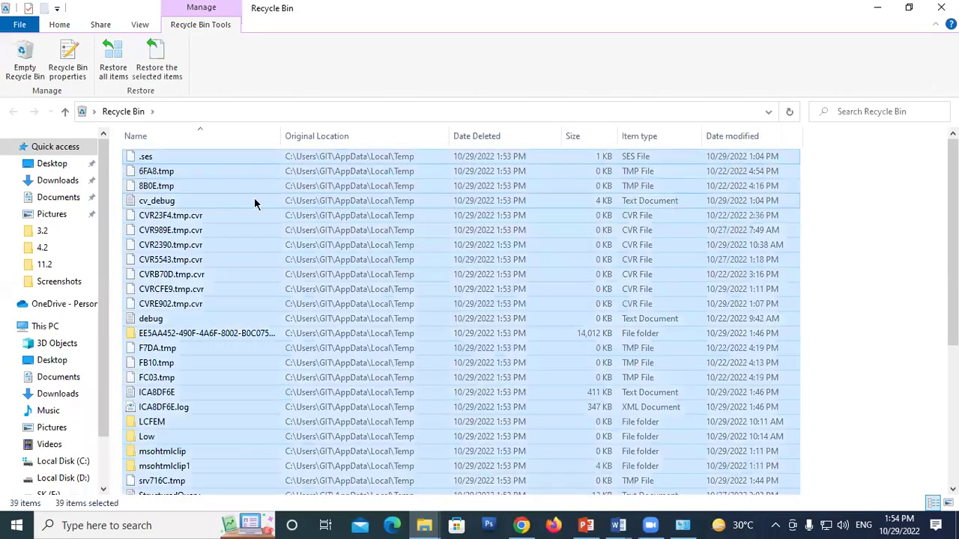
right_click(217, 157)
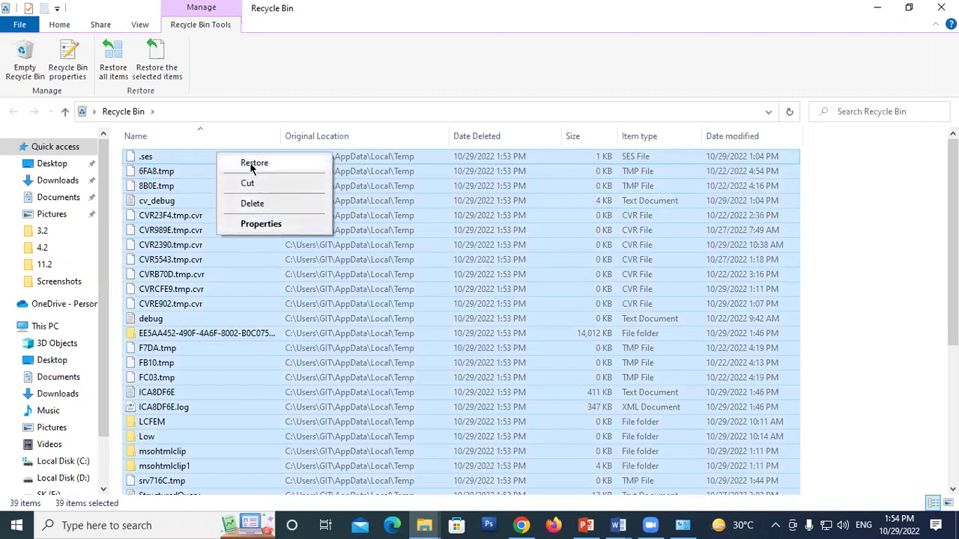
left_click(251, 204)
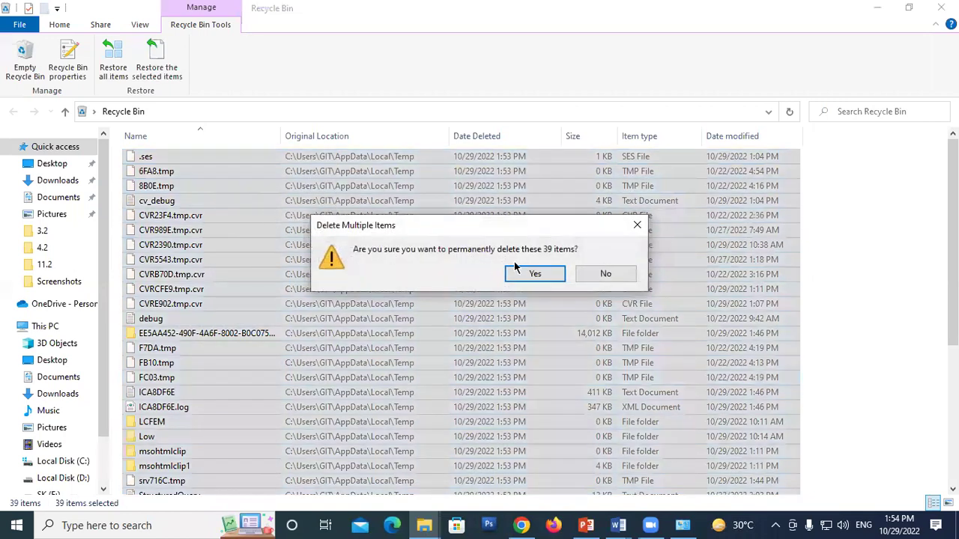
left_click(534, 275)
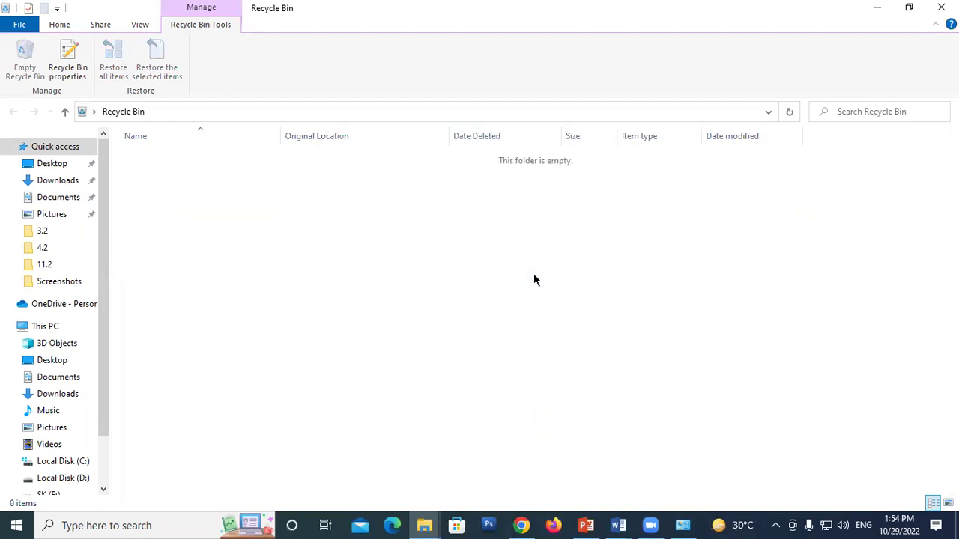
left_click(941, 7)
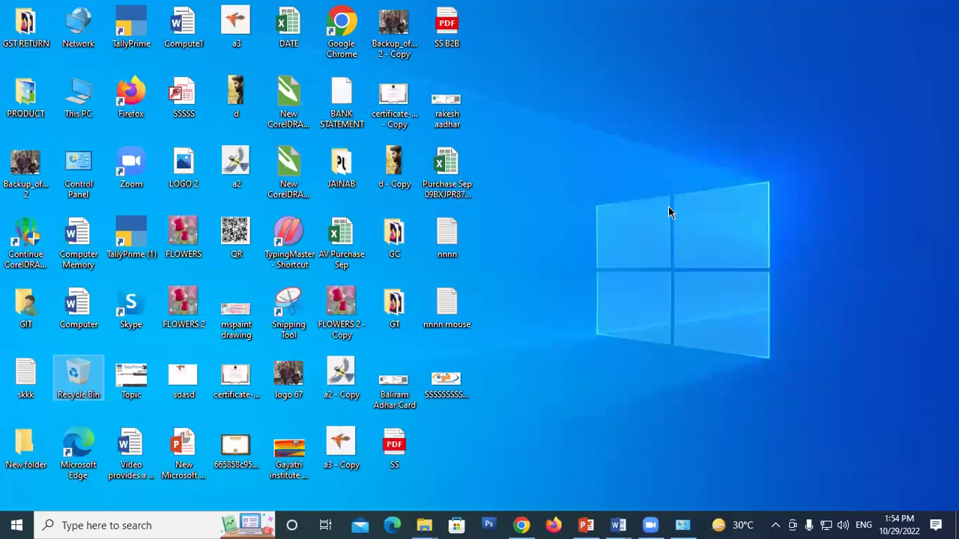
Step: Open the Windows Prefetch folder by running PREFETCH from the Run dialog
key("super+r")
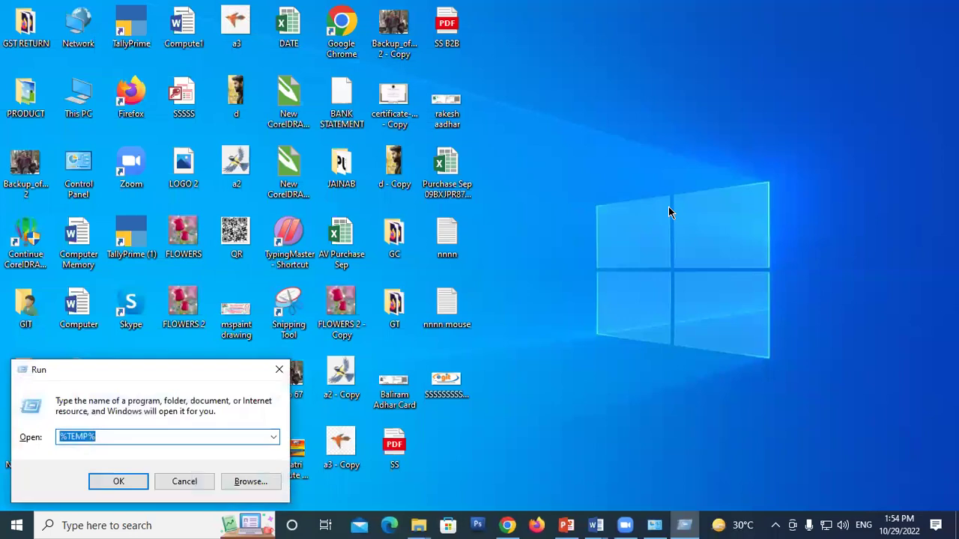
type("pre")
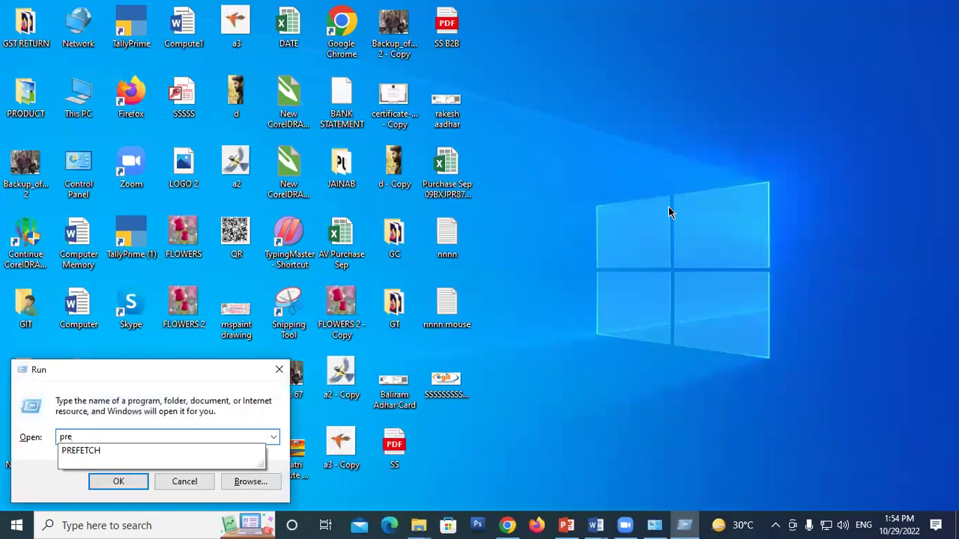
left_click(78, 451)
left_click(120, 482)
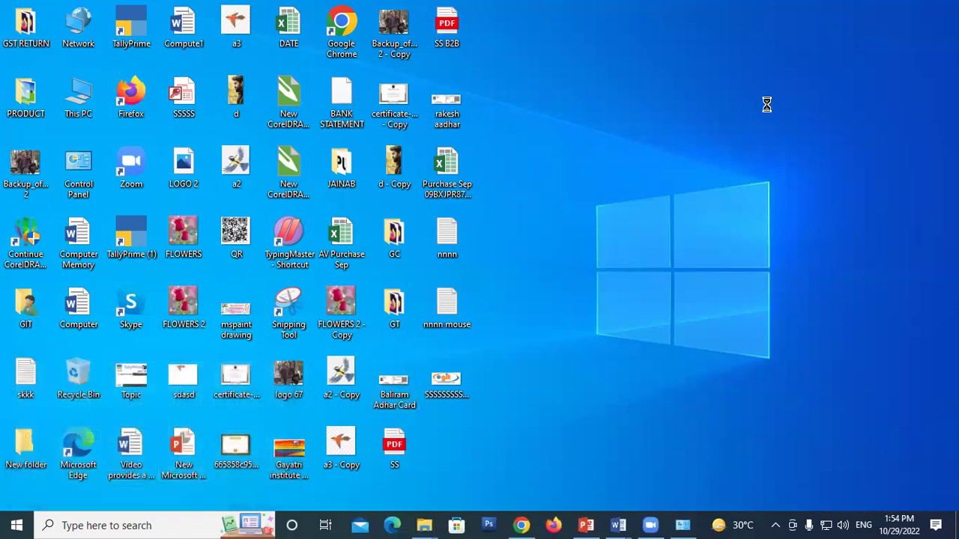
left_click(487, 282)
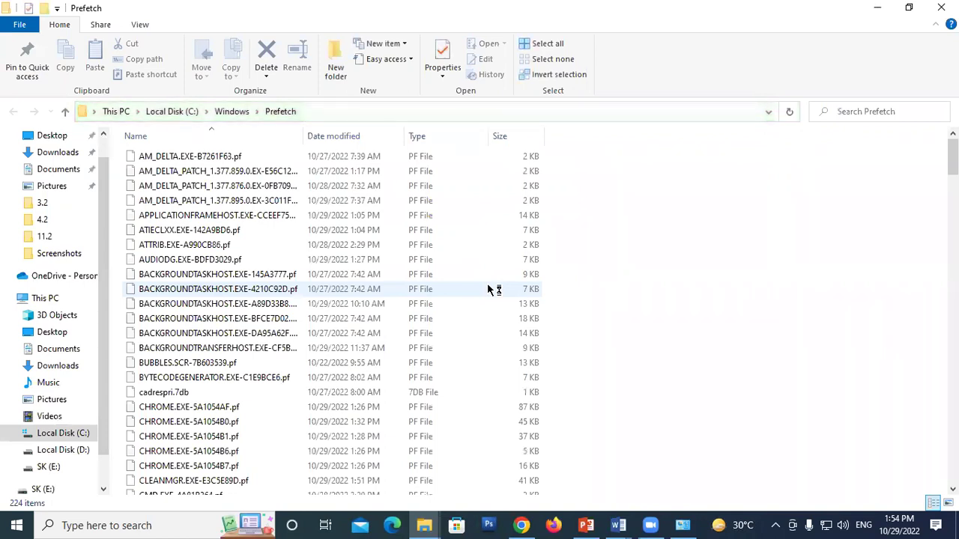
Step: Permanently delete all files in the Prefetch folder, skipping all current items that are in use, and close the folder
scroll(488, 290, "down", 3)
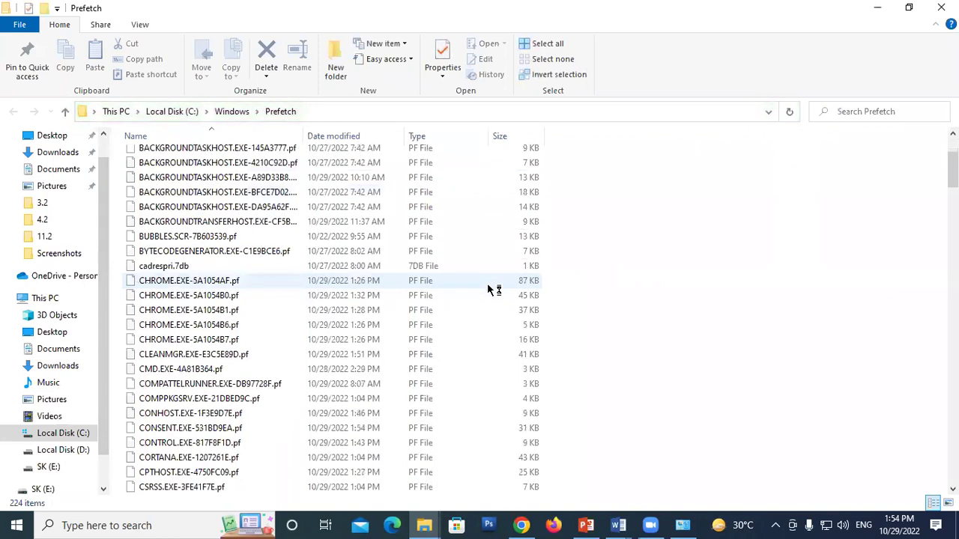
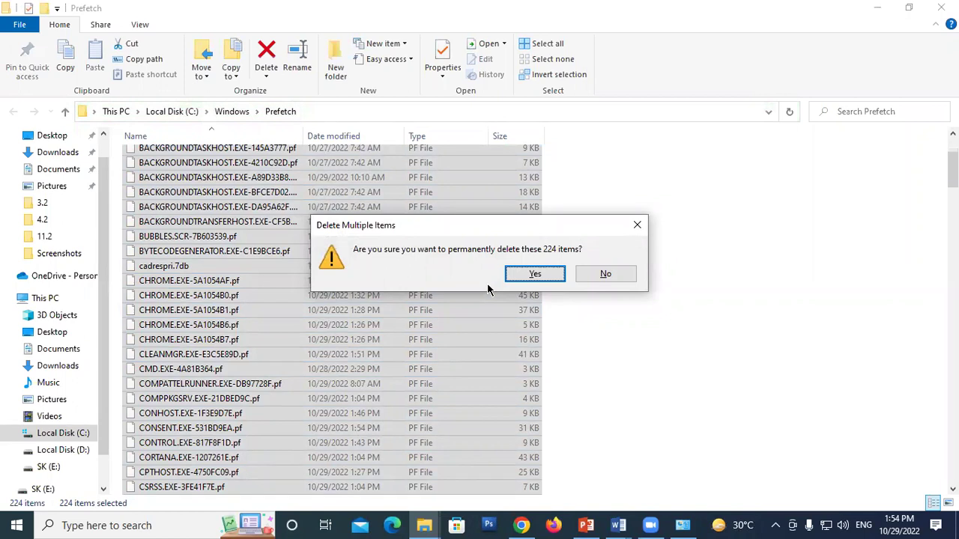
left_click(533, 275)
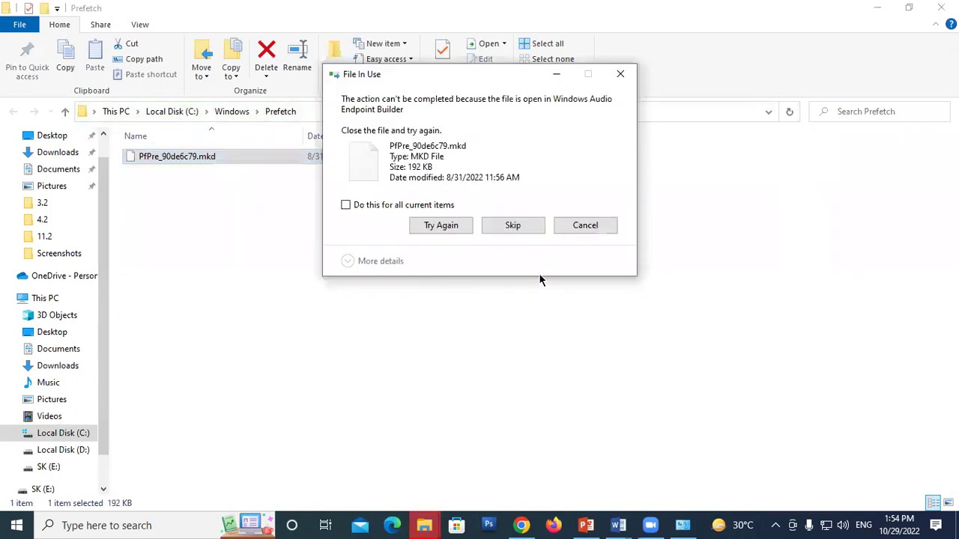
left_click(426, 206)
left_click(512, 224)
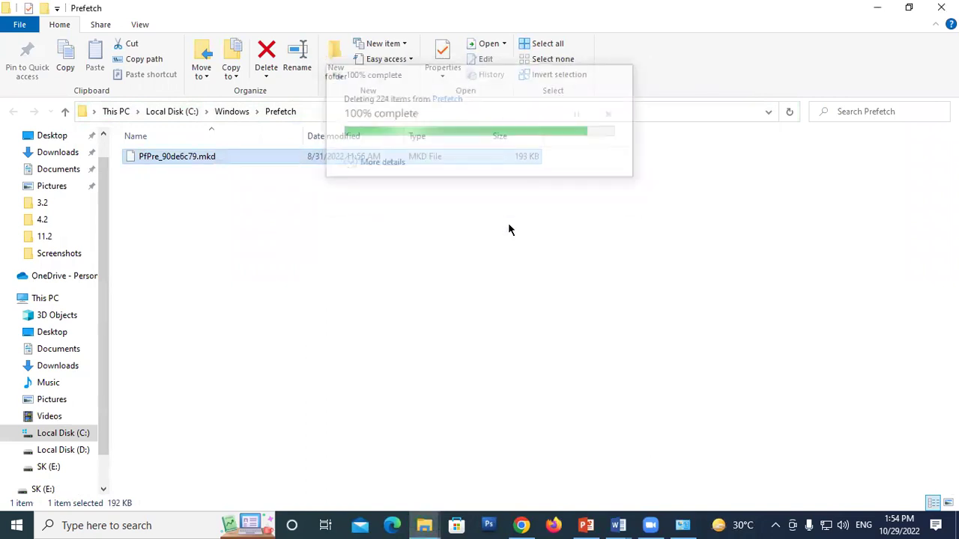
left_click(941, 8)
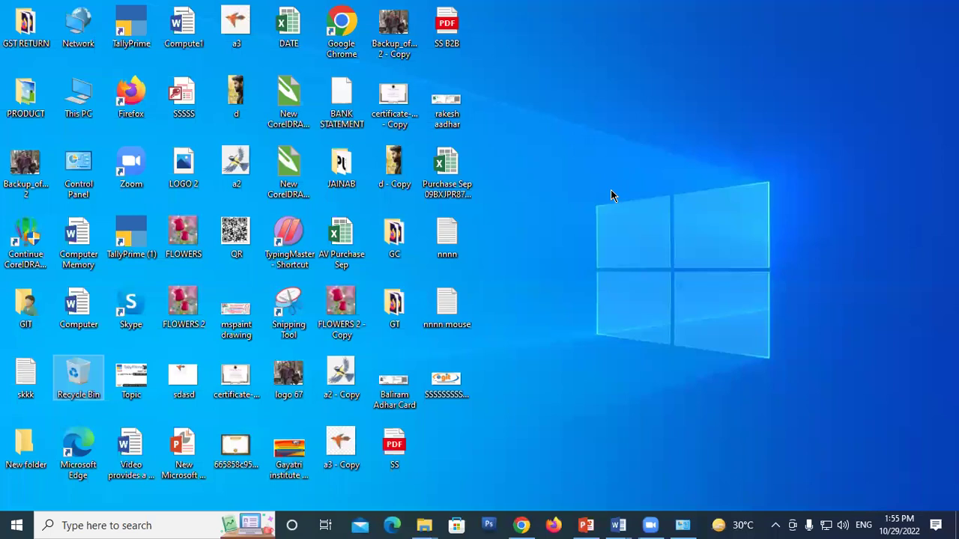
Step: Check the Recycle Bin for leftover items, close it and switch back to the tips list in the Word file Document1
double_click(81, 375)
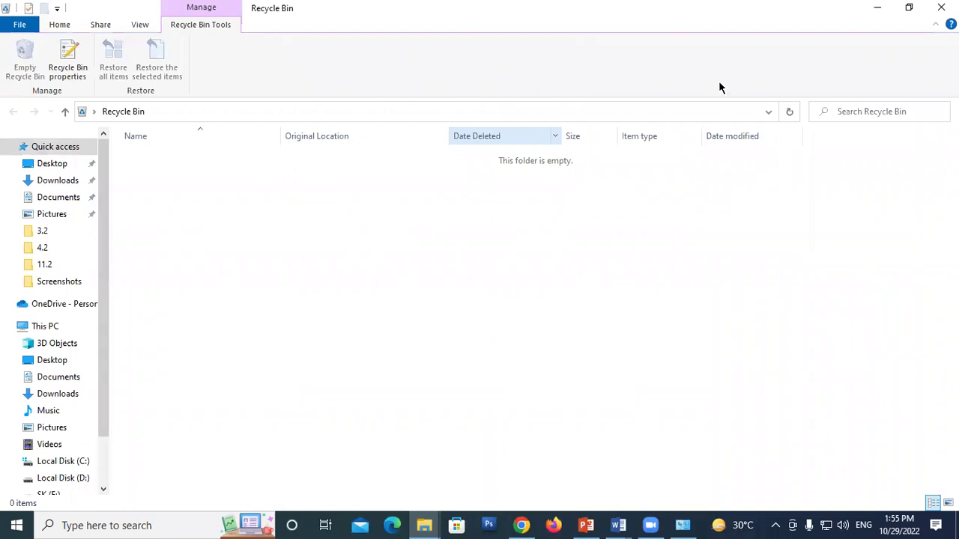
left_click(941, 7)
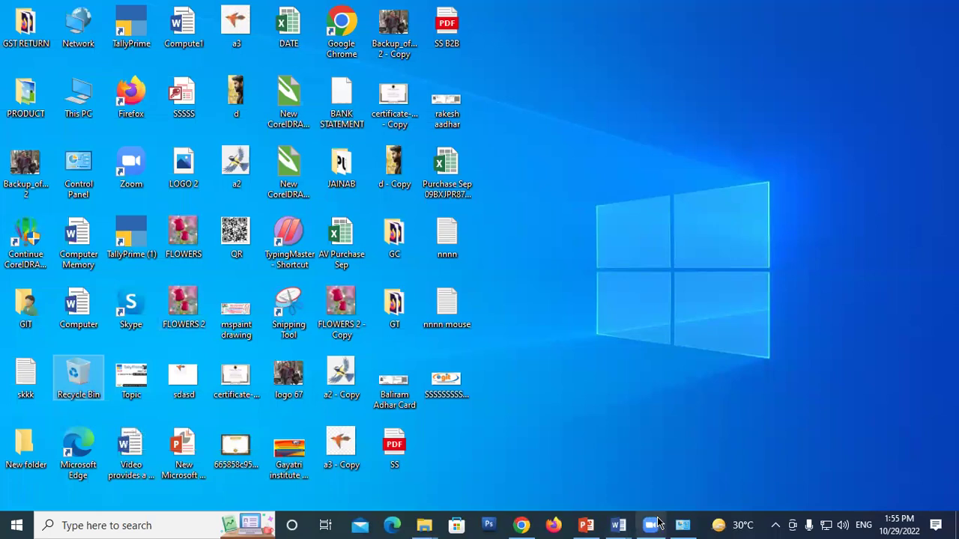
mouse_move(619, 525)
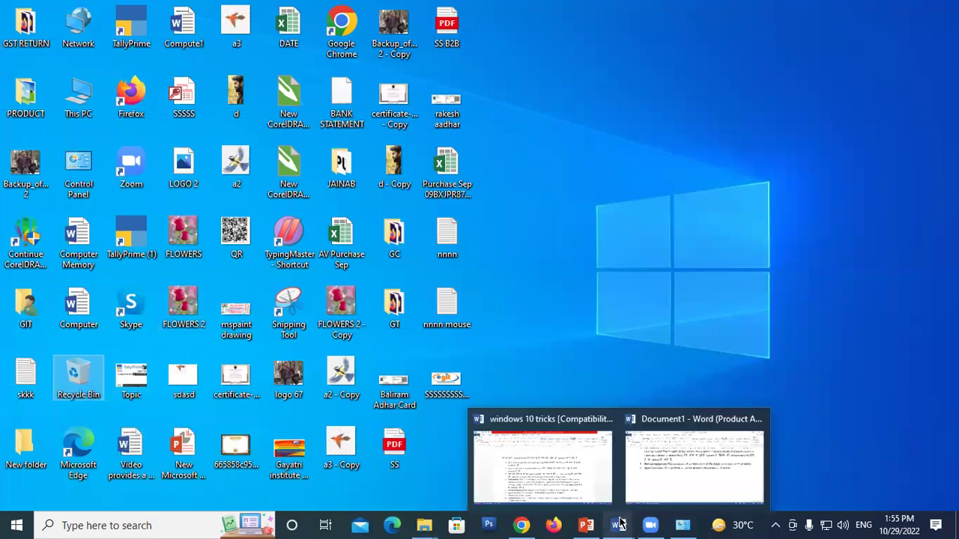
left_click(650, 479)
scroll(443, 297, "up", 3)
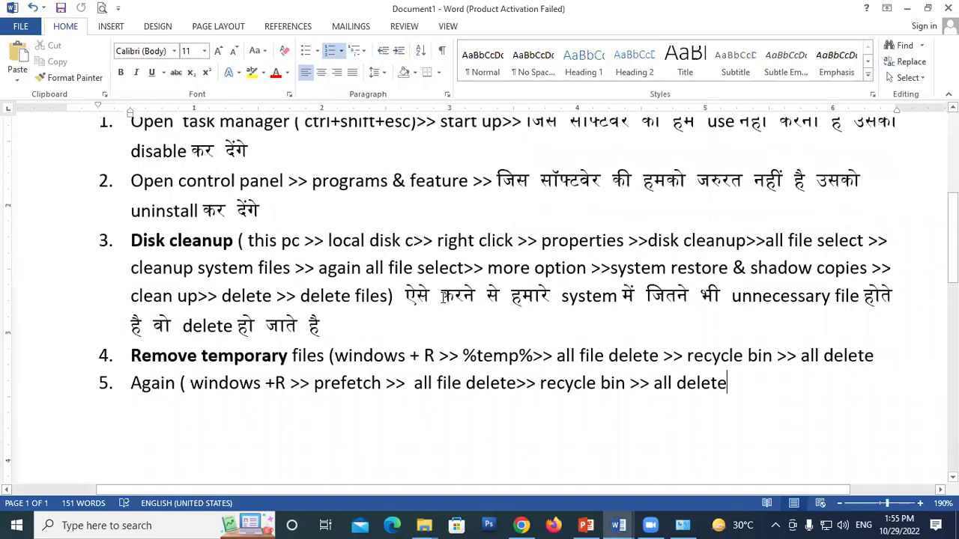